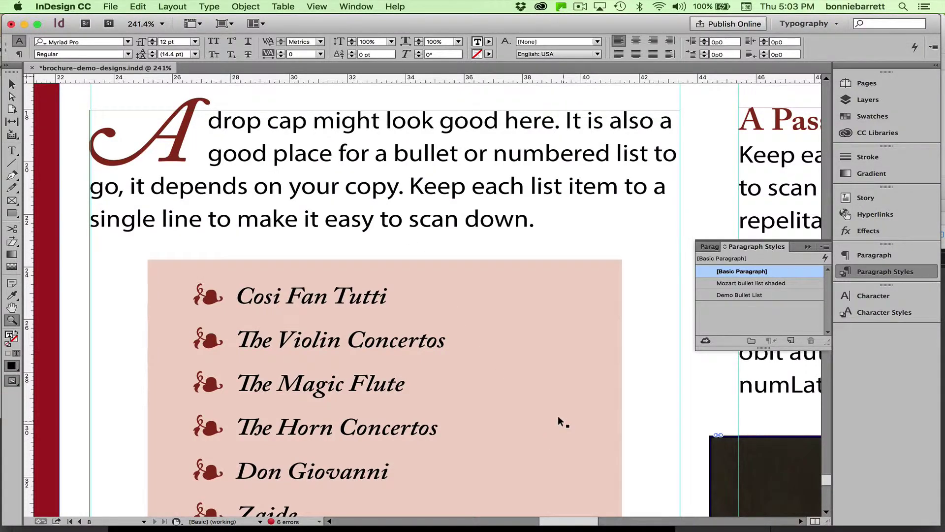
Zoom out from 241% so the whole brochure spread fits in the window.
{"action": "key", "text": "super+0"}
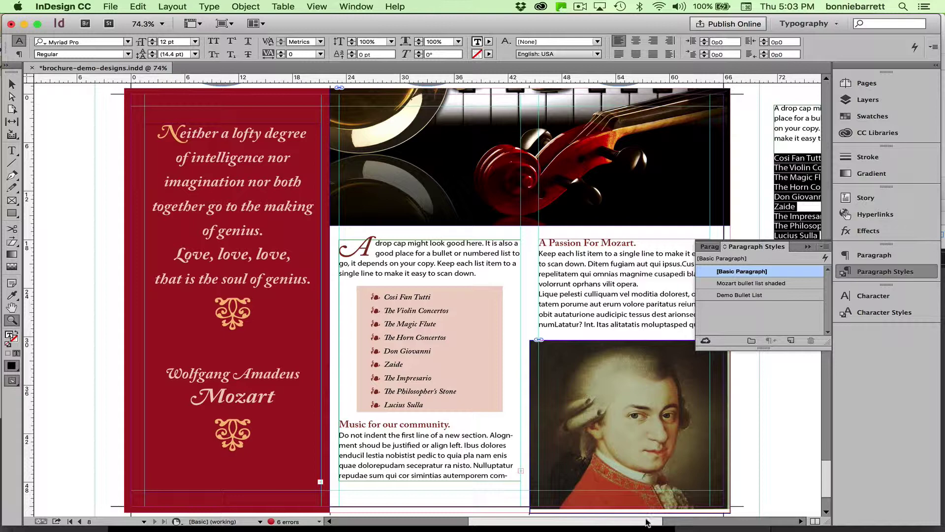
Apply the Mozart bullet list shaded style to the list lines Cosi Fan Tutti through Lucius Sulla.
{"action": "left_click_drag", "start_coordinate": [646, 522], "coordinate": [728, 517]}
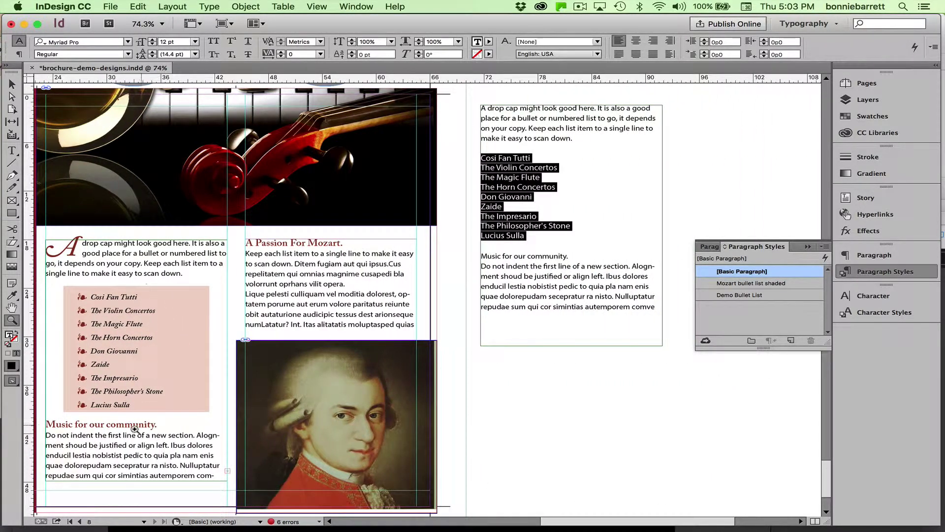
{"action": "left_click", "coordinate": [12, 150]}
{"action": "left_click", "coordinate": [583, 163]}
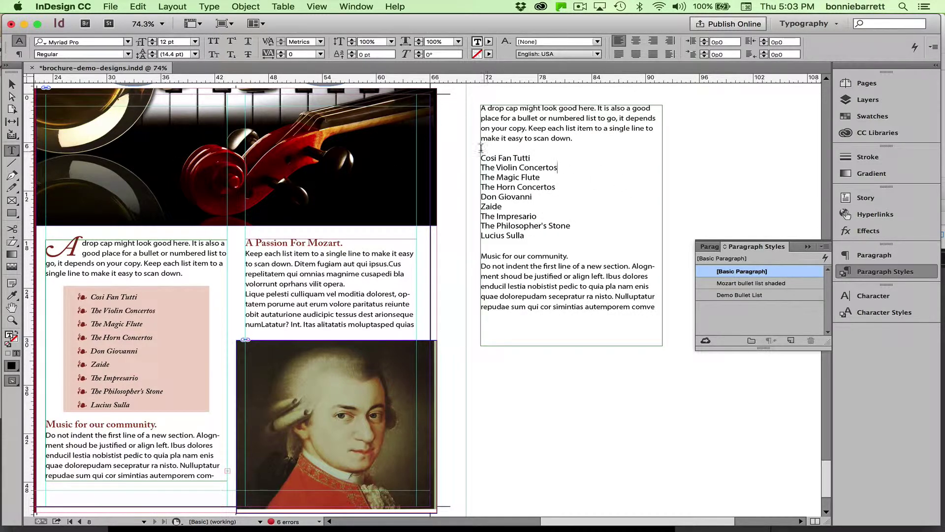
{"action": "left_click_drag", "start_coordinate": [481, 156], "coordinate": [570, 229]}
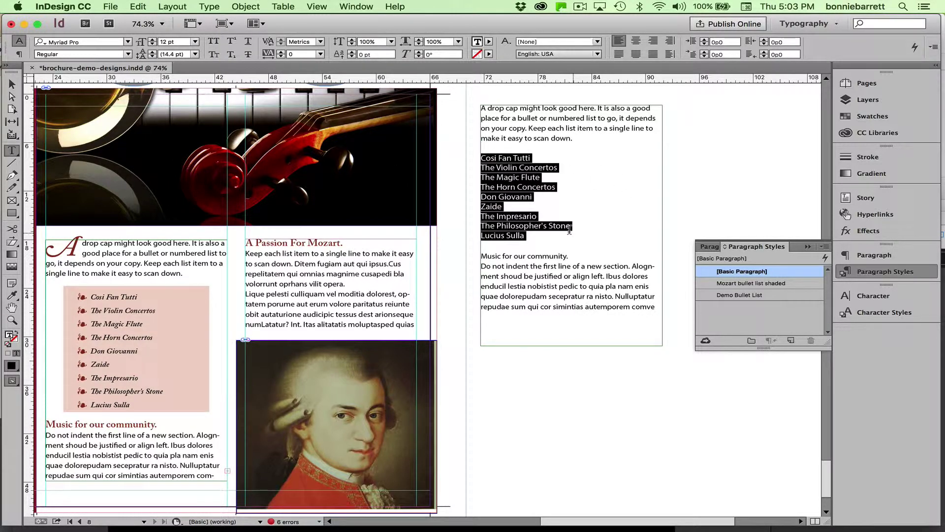
{"action": "left_click", "coordinate": [785, 283]}
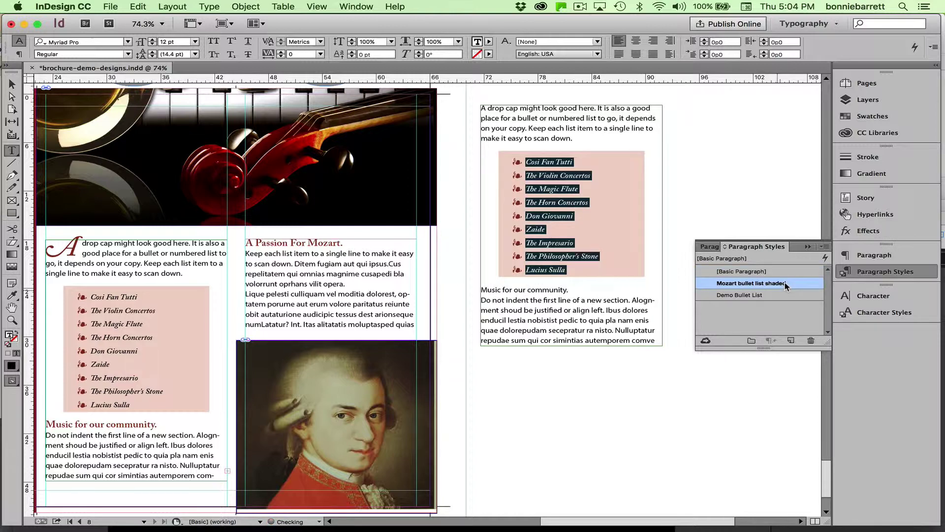
Deselect the styled list and zoom in on the right-hand text frame.
{"action": "left_click", "coordinate": [583, 192]}
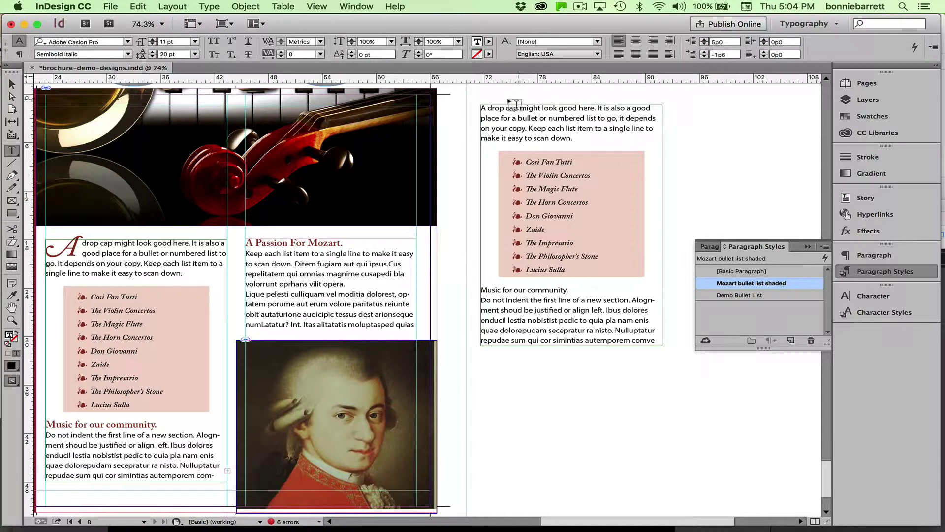
{"action": "left_click", "coordinate": [11, 319]}
{"action": "left_click_drag", "start_coordinate": [498, 109], "coordinate": [682, 191]}
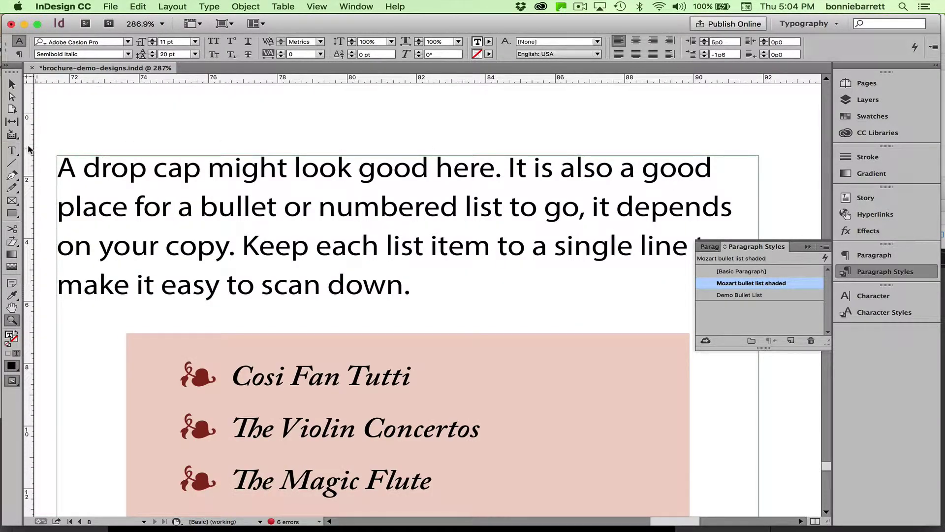
Place the text cursor in the 'A drop cap might look good here' paragraph and show its paragraph formatting controls.
{"action": "left_click", "coordinate": [12, 150]}
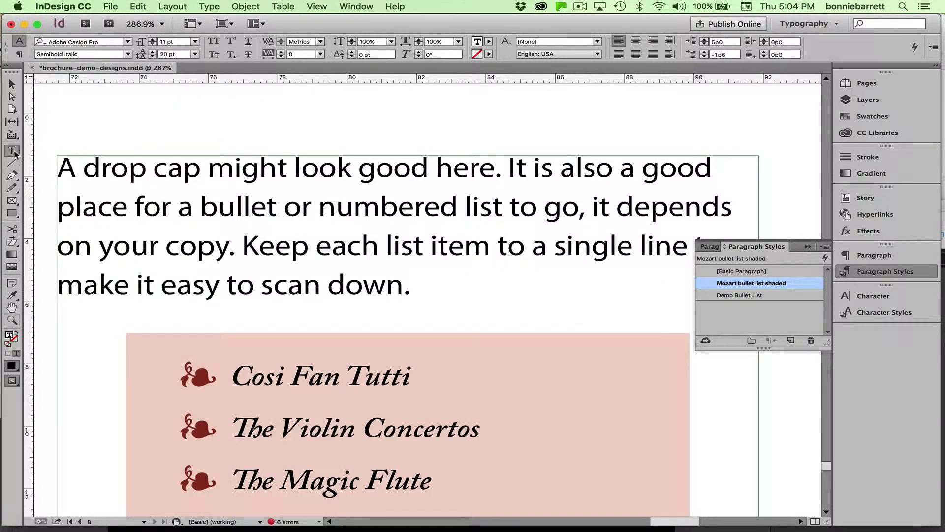
{"action": "left_click", "coordinate": [78, 165]}
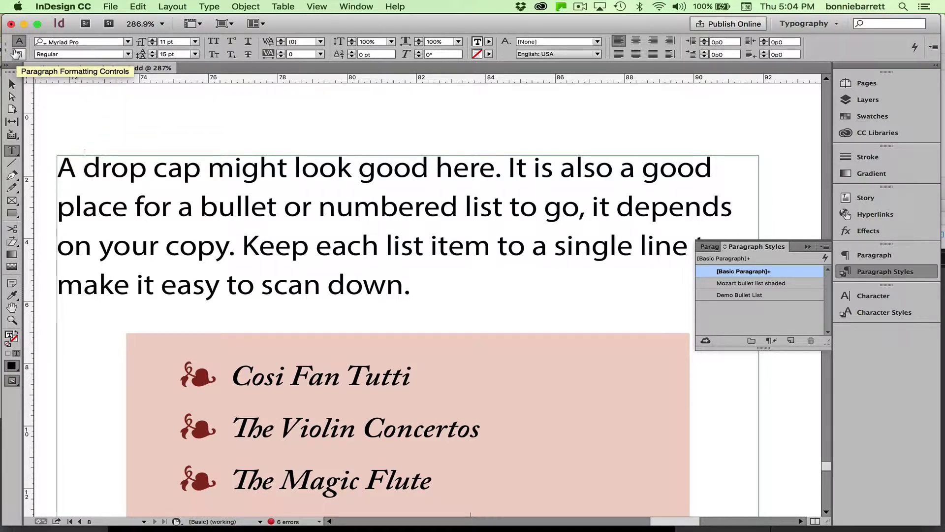
{"action": "left_click", "coordinate": [16, 53]}
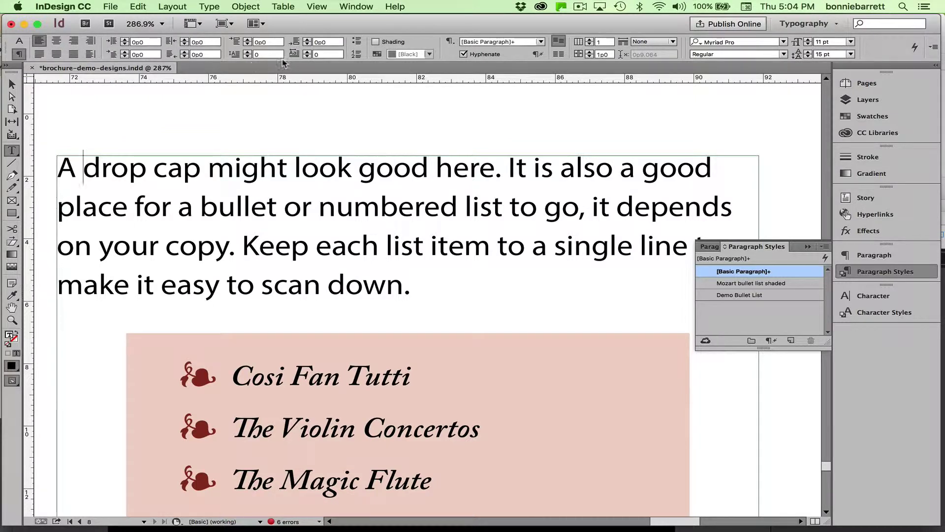
Give the paragraph a drop cap 2 lines deep covering only 1 character, the 'A'.
{"action": "left_click", "coordinate": [248, 54]}
{"action": "left_click", "coordinate": [247, 53]}
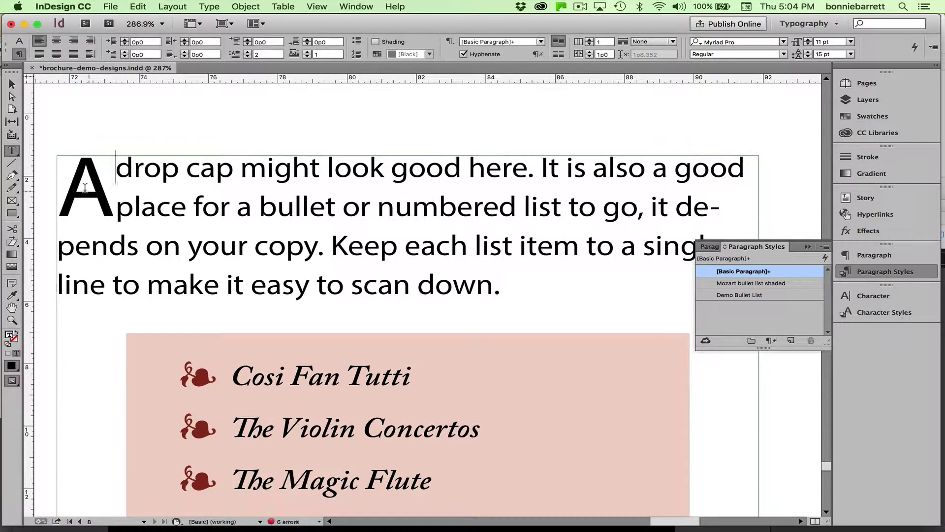
{"action": "left_click", "coordinate": [248, 52]}
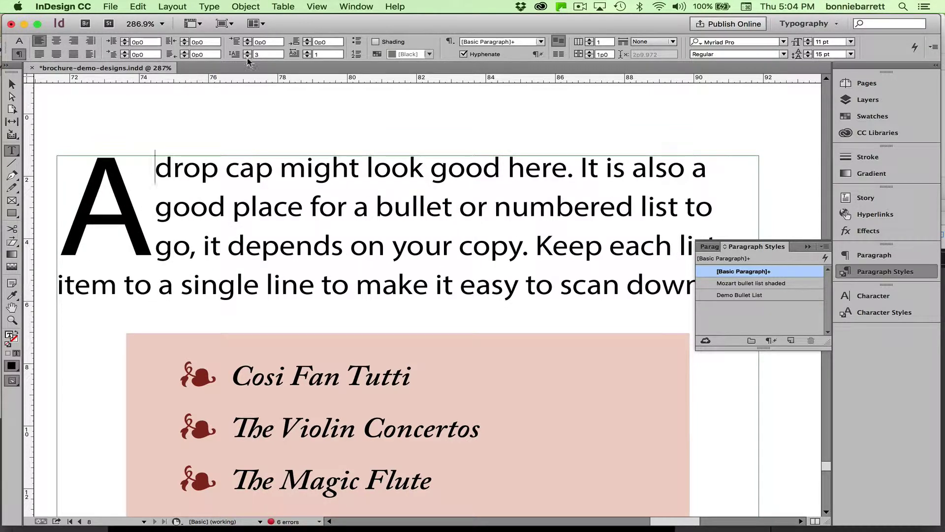
{"action": "left_click", "coordinate": [247, 57]}
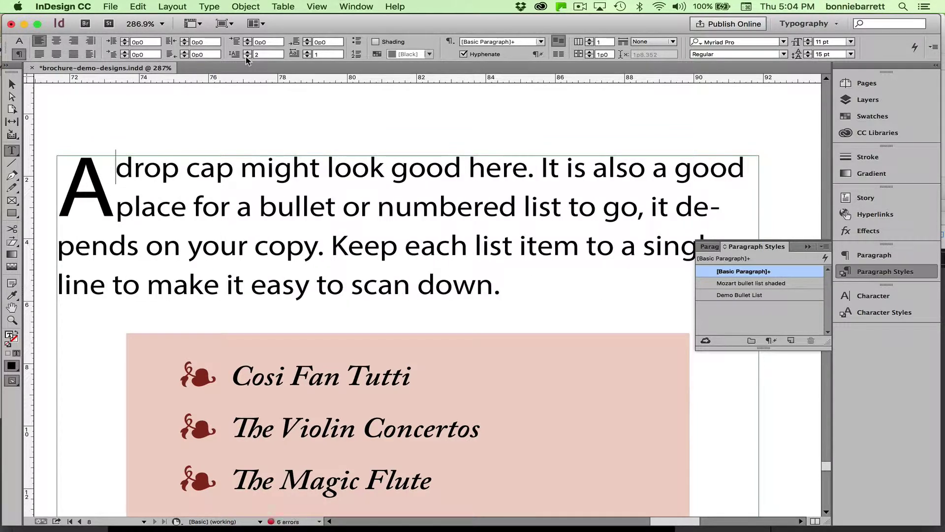
{"action": "left_click", "coordinate": [307, 51]}
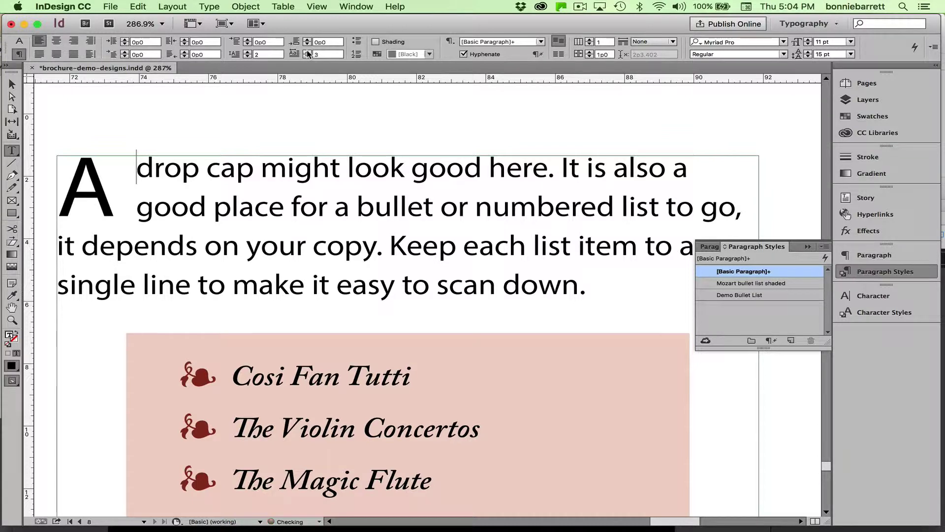
{"action": "left_click", "coordinate": [307, 52]}
{"action": "left_click", "coordinate": [307, 52]}
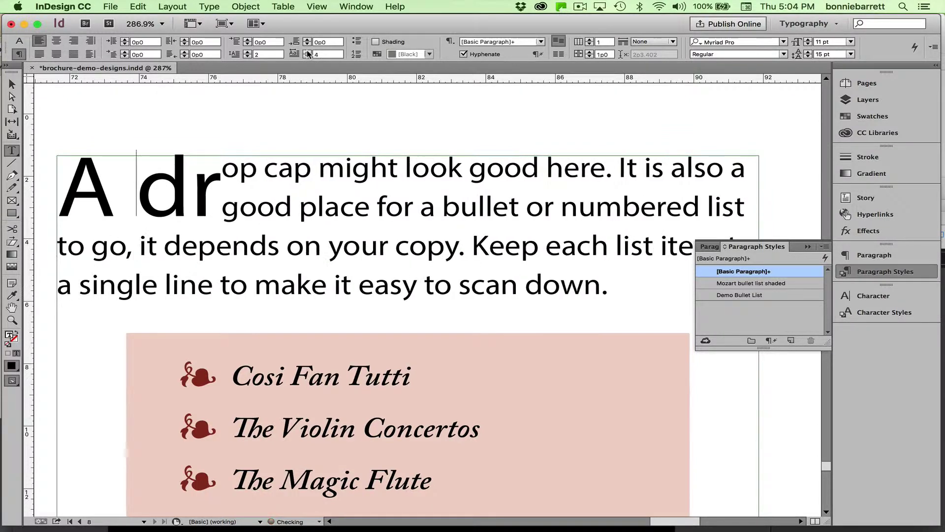
{"action": "left_click", "coordinate": [307, 52]}
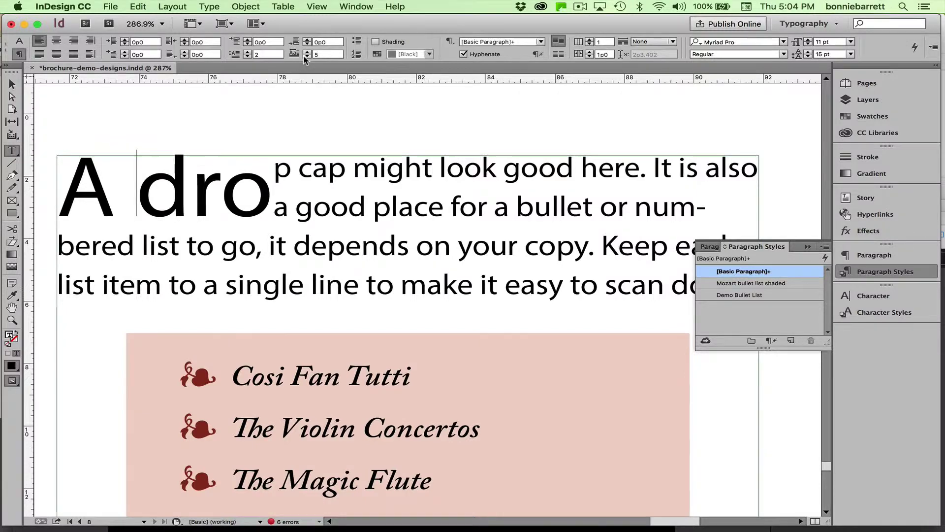
{"action": "left_click", "coordinate": [307, 57]}
{"action": "left_click", "coordinate": [308, 57]}
{"action": "left_click", "coordinate": [307, 57]}
{"action": "left_click", "coordinate": [307, 57]}
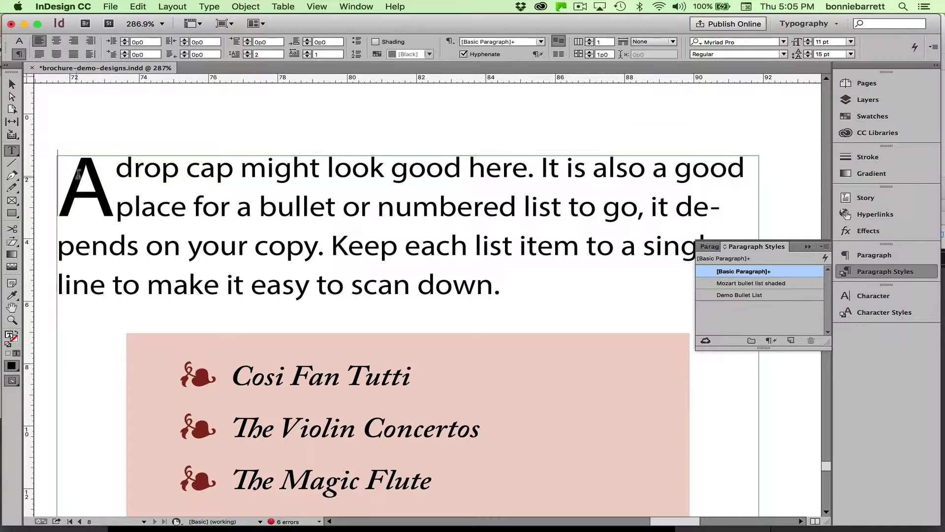
Select the drop cap 'A' and set it in Adobe Caslon Pro Semibold Italic.
{"action": "left_click_drag", "start_coordinate": [74, 173], "coordinate": [91, 174]}
{"action": "left_click_drag", "start_coordinate": [295, 26], "coordinate": [303, 17]}
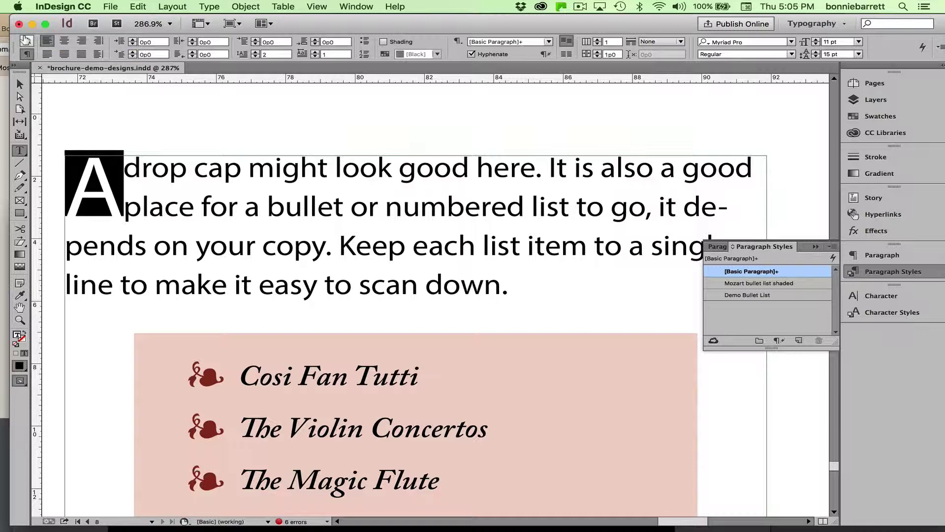
{"action": "left_click", "coordinate": [26, 40]}
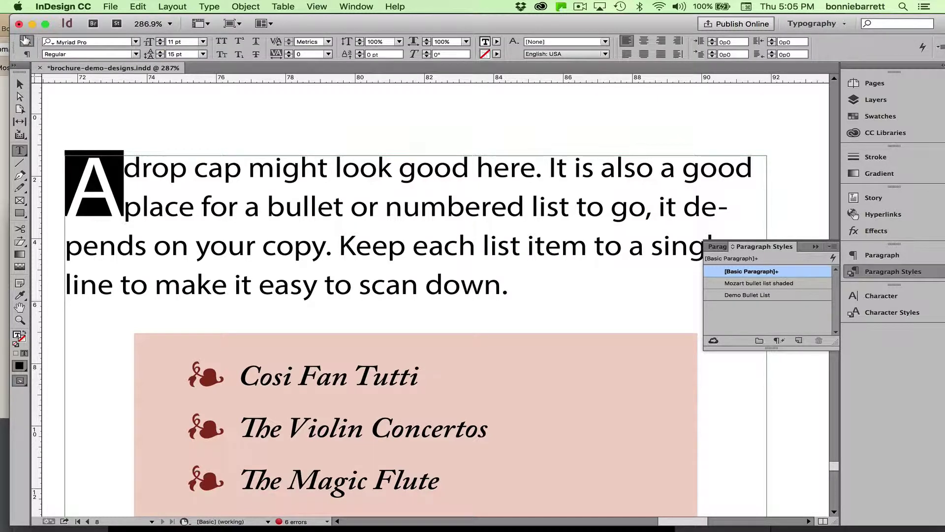
{"action": "left_click", "coordinate": [136, 44]}
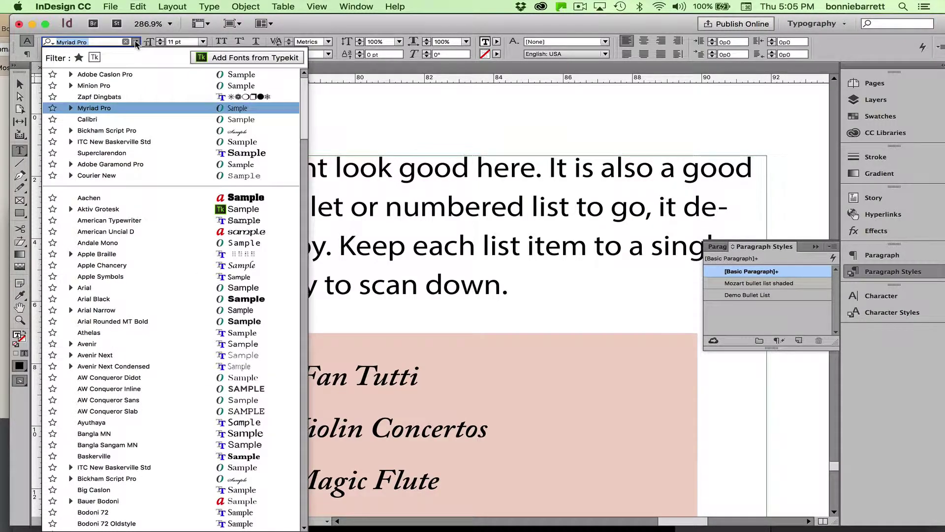
{"action": "left_click", "coordinate": [109, 74]}
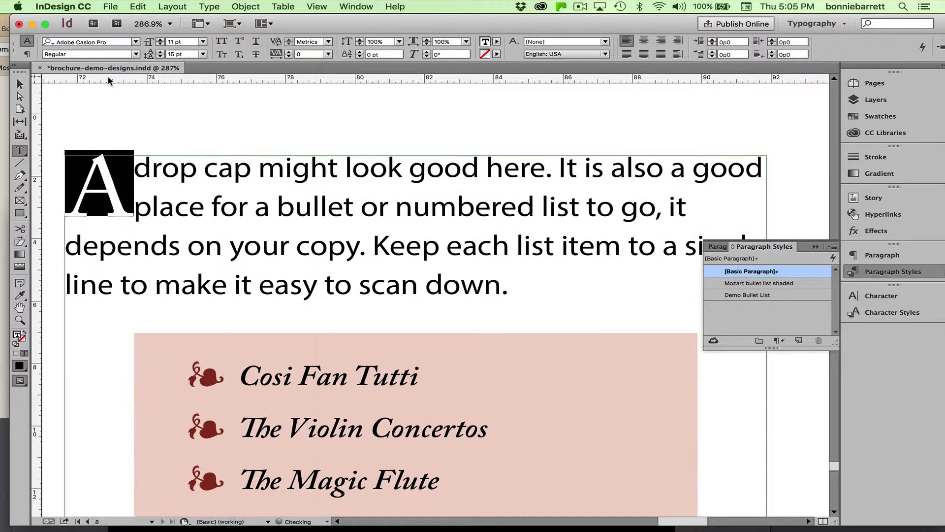
{"action": "left_click", "coordinate": [135, 54]}
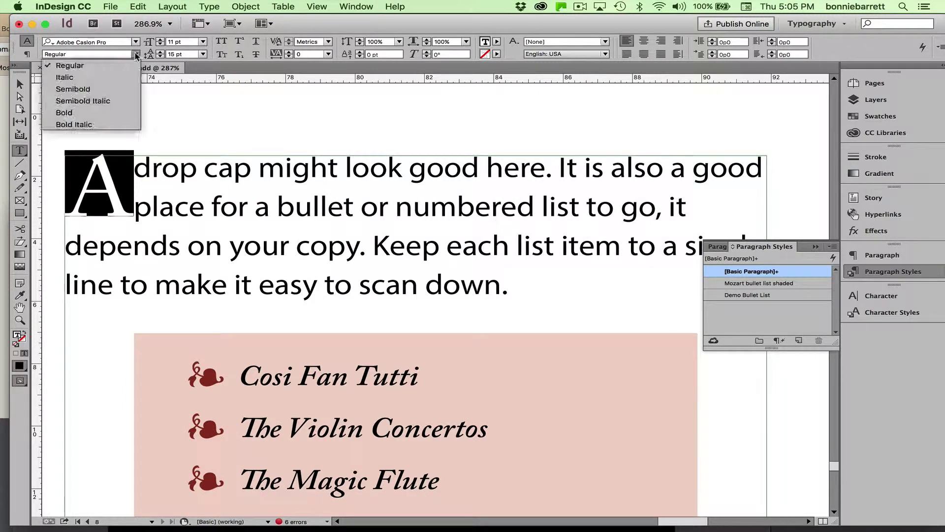
{"action": "left_click", "coordinate": [94, 102]}
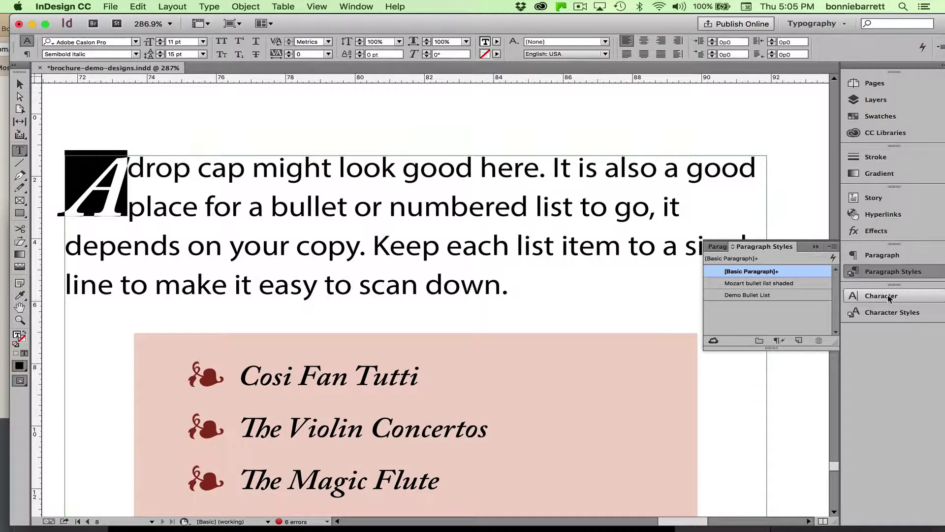
Colour the drop cap 'A' with the dark red C=28 M=90 Y=100 swatch, then reselect it.
{"action": "left_click", "coordinate": [886, 117]}
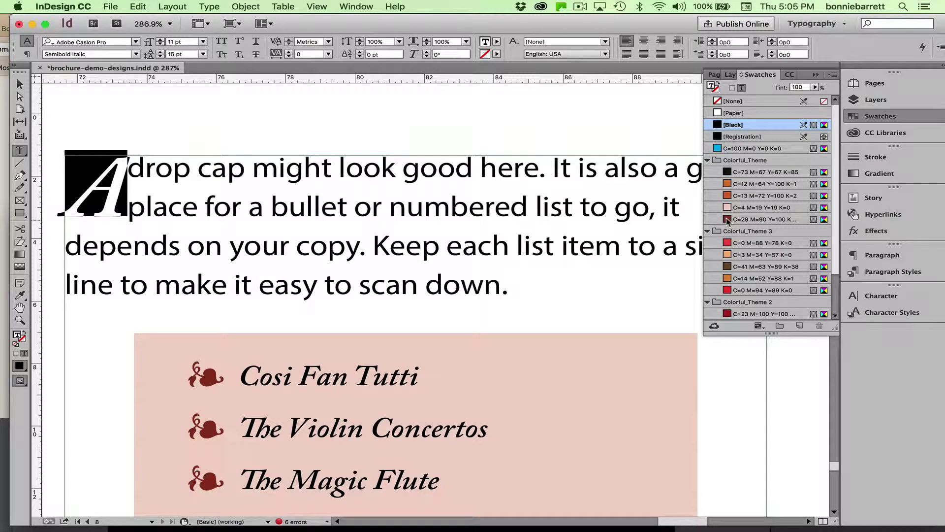
{"action": "left_click", "coordinate": [727, 219]}
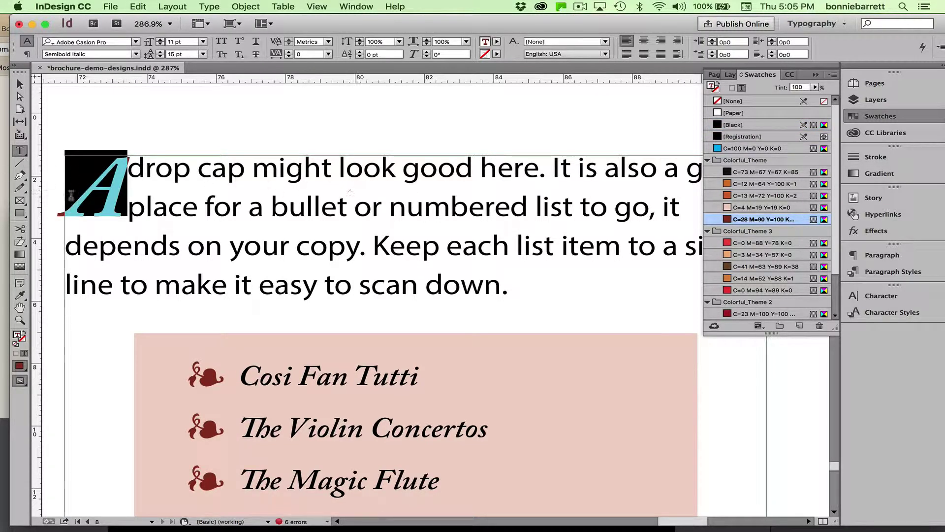
{"action": "left_click", "coordinate": [122, 179]}
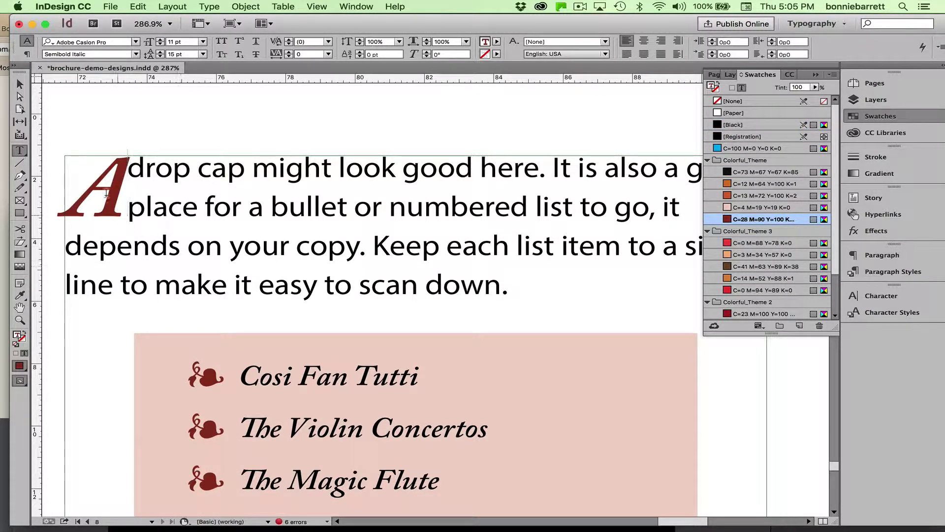
{"action": "left_click_drag", "start_coordinate": [121, 179], "coordinate": [82, 179]}
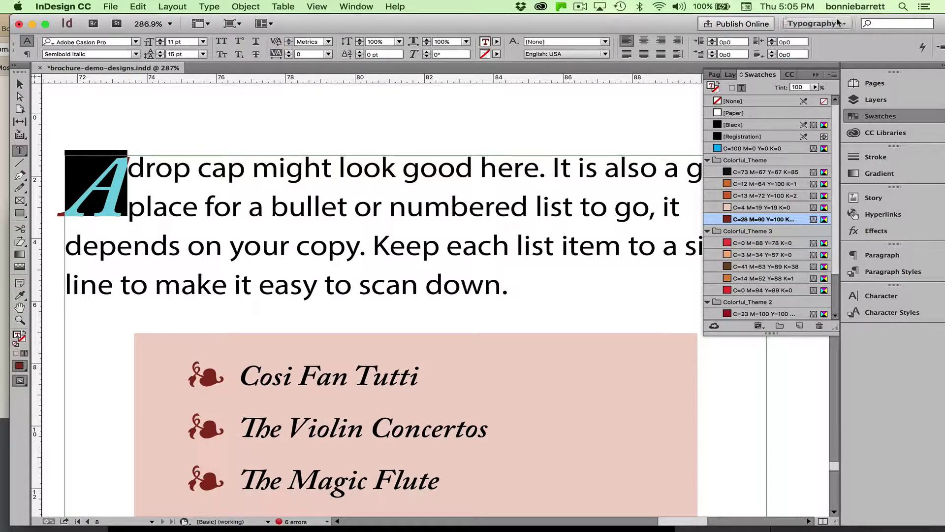
Apply the OpenType Swash alternate to the selected drop cap 'A'.
{"action": "left_click_drag", "start_coordinate": [838, 20], "coordinate": [803, 19]}
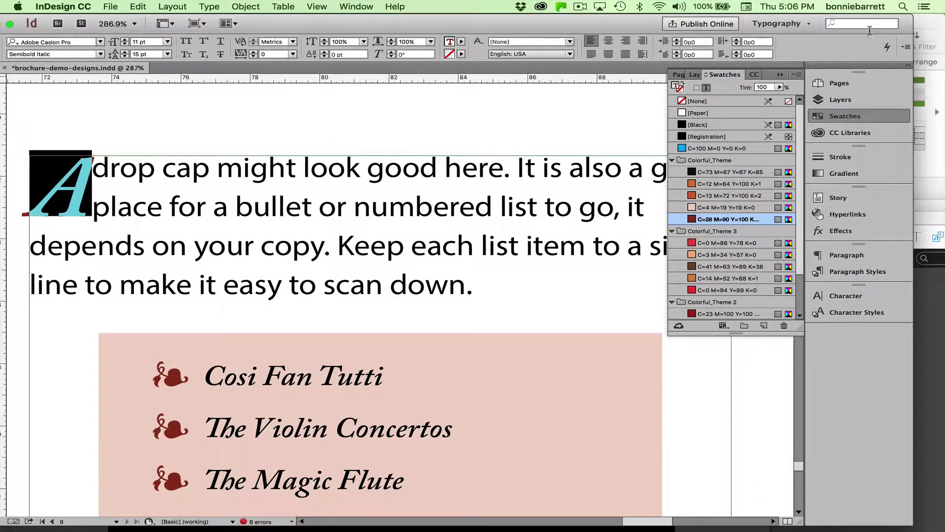
{"action": "left_click", "coordinate": [904, 46]}
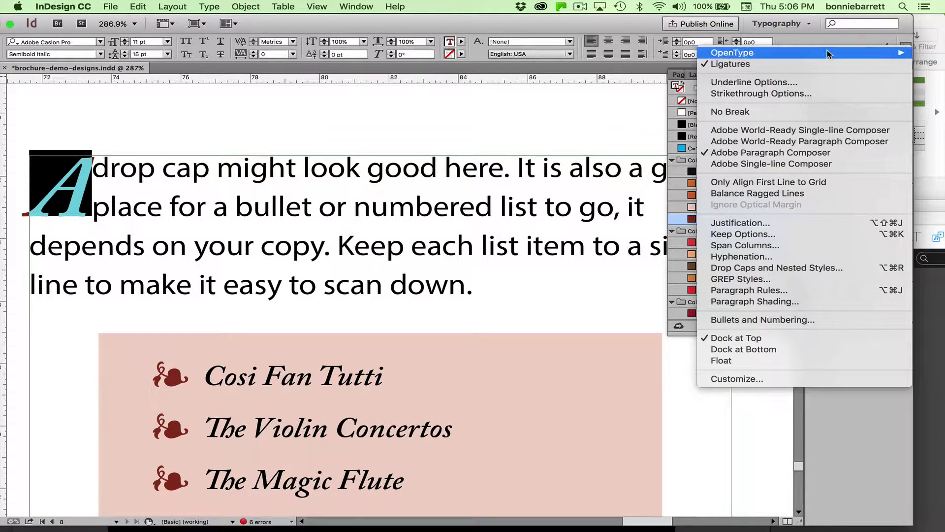
{"action": "mouse_move", "coordinate": [728, 53]}
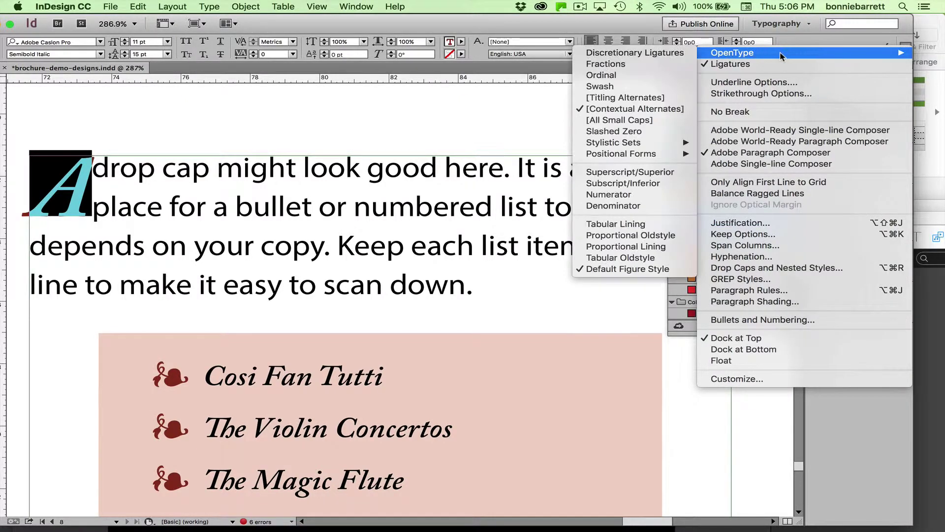
{"action": "left_click", "coordinate": [629, 87]}
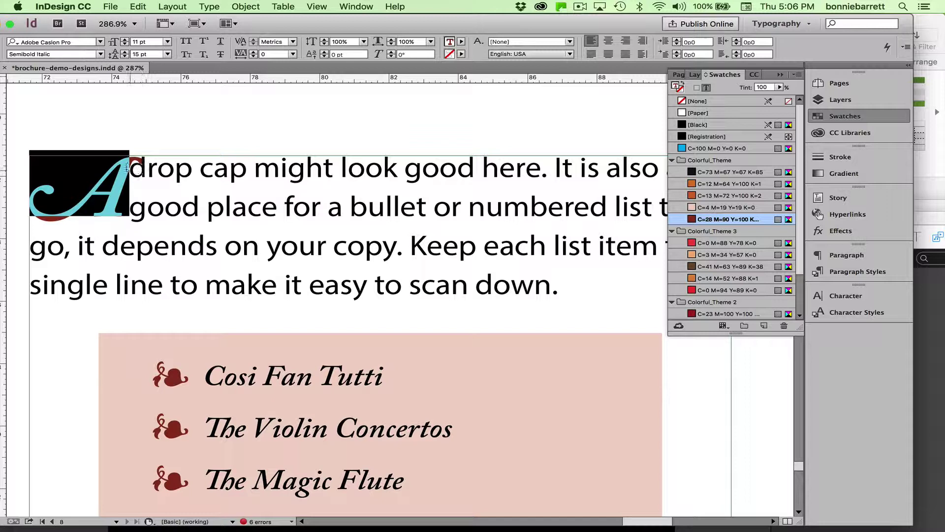
Set the kerning right after the swash drop cap 'A' to 170.
{"action": "left_click", "coordinate": [129, 167]}
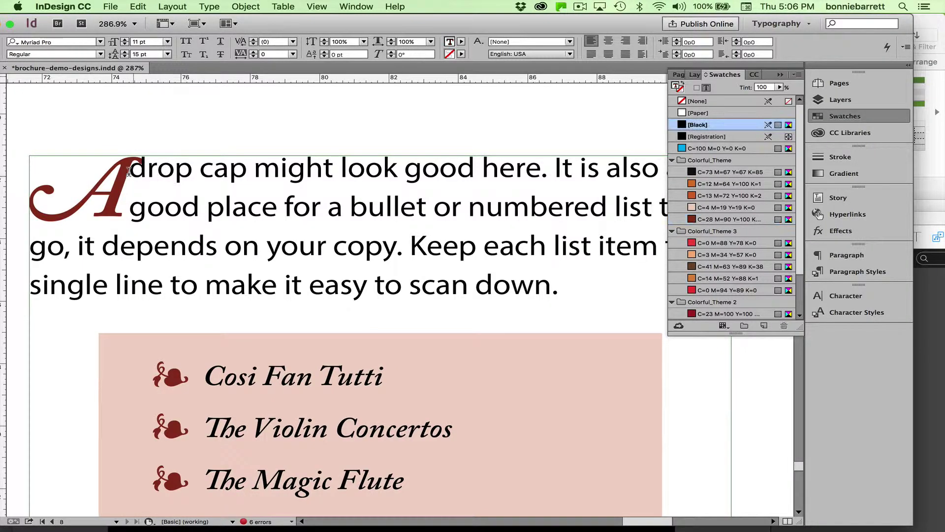
{"action": "left_click", "coordinate": [254, 41]}
{"action": "left_click", "coordinate": [255, 41]}
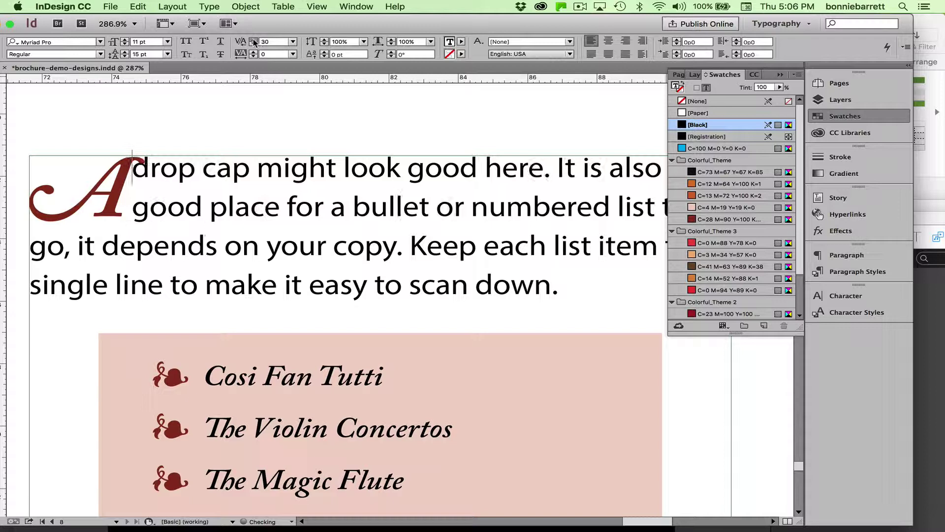
{"action": "left_click", "coordinate": [255, 41]}
{"action": "left_click", "coordinate": [255, 41]}
{"action": "left_click", "coordinate": [254, 41]}
{"action": "left_click", "coordinate": [254, 40]}
{"action": "left_click", "coordinate": [254, 41]}
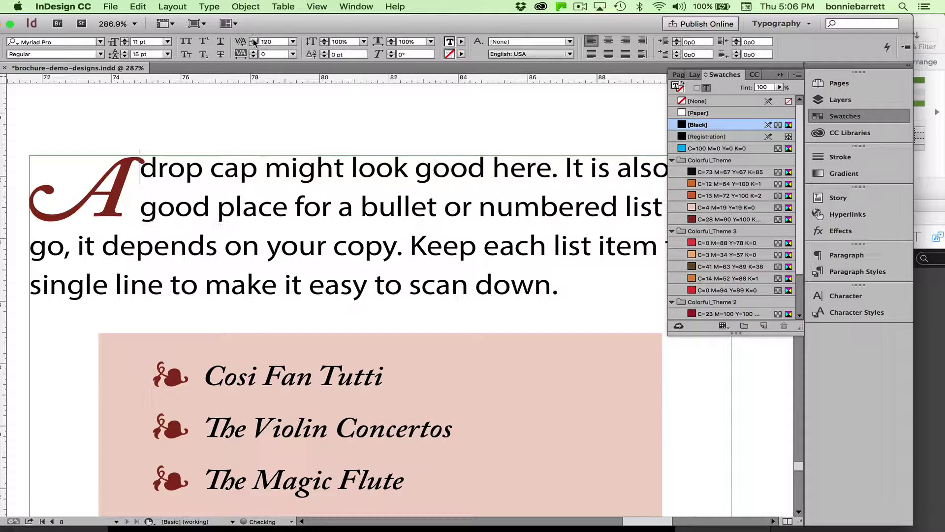
{"action": "left_click", "coordinate": [255, 41]}
{"action": "left_click", "coordinate": [255, 41]}
{"action": "left_click", "coordinate": [254, 41]}
{"action": "left_click", "coordinate": [255, 41]}
{"action": "left_click", "coordinate": [255, 41]}
{"action": "left_click", "coordinate": [255, 40]}
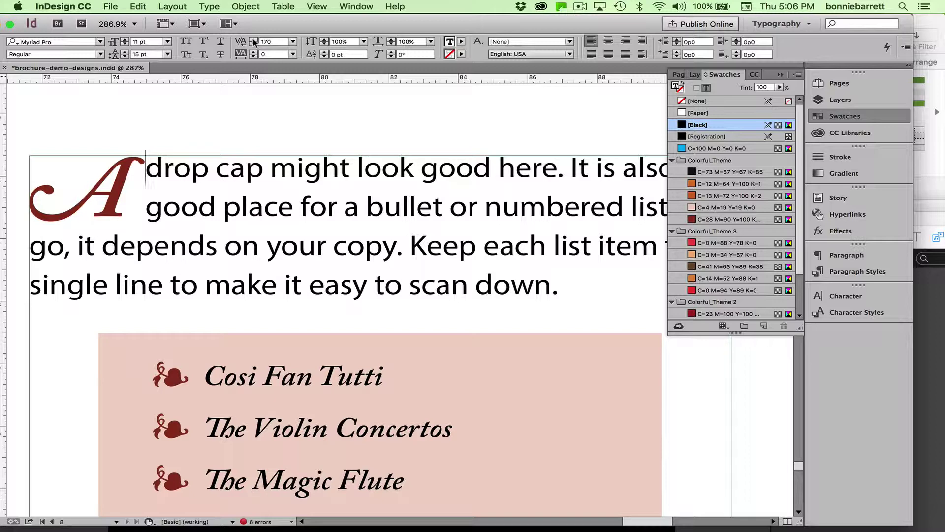
{"action": "key", "text": "super+minus"}
{"action": "key", "text": "super+minus"}
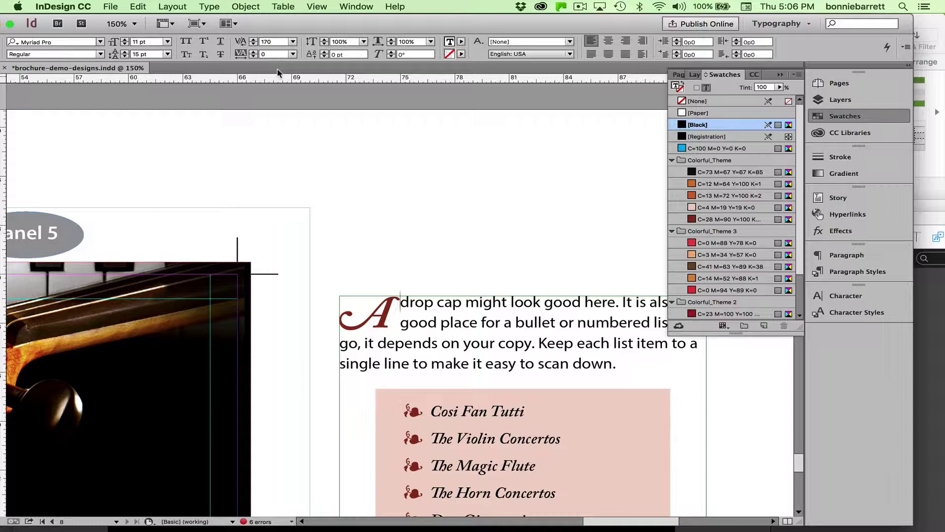
Open the Glyphs panel, move it to the top left and enlarge it to show the full Myriad Pro set.
{"action": "left_click", "coordinate": [209, 7]}
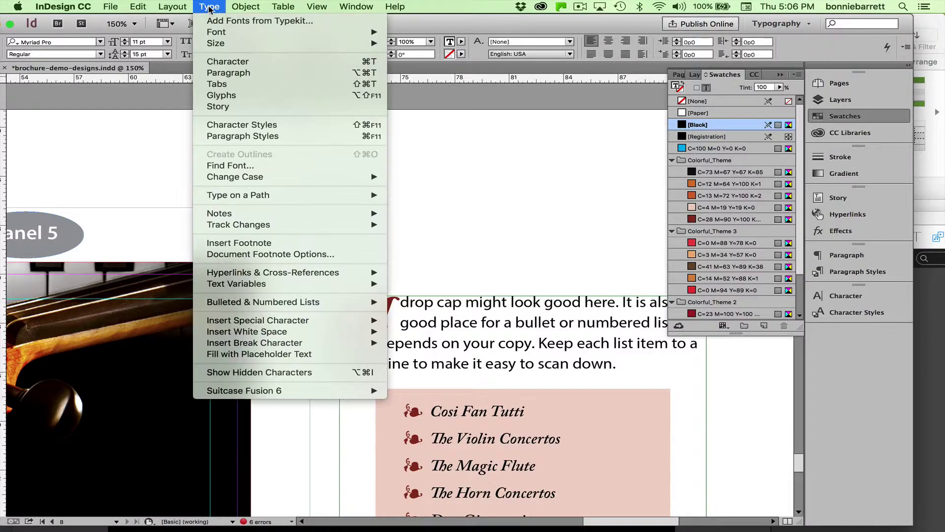
{"action": "left_click", "coordinate": [222, 96]}
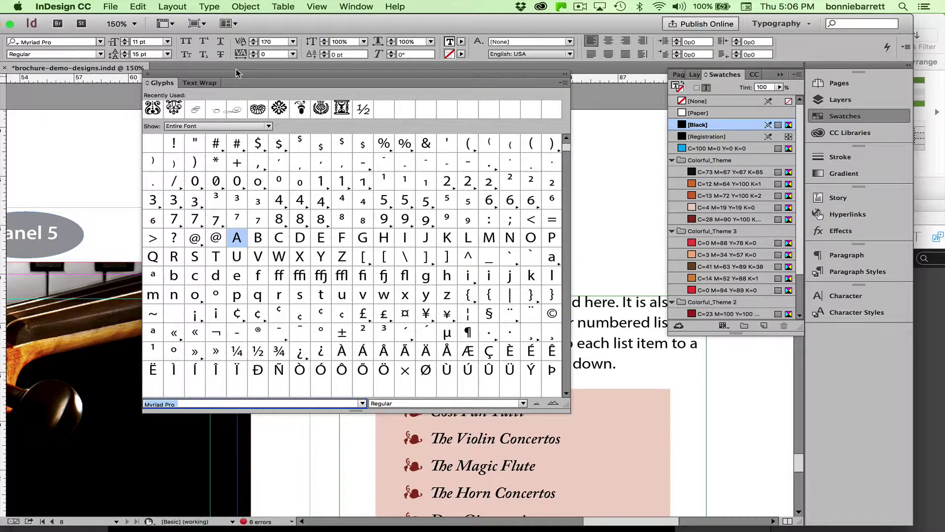
{"action": "left_click_drag", "start_coordinate": [242, 77], "coordinate": [162, 28]}
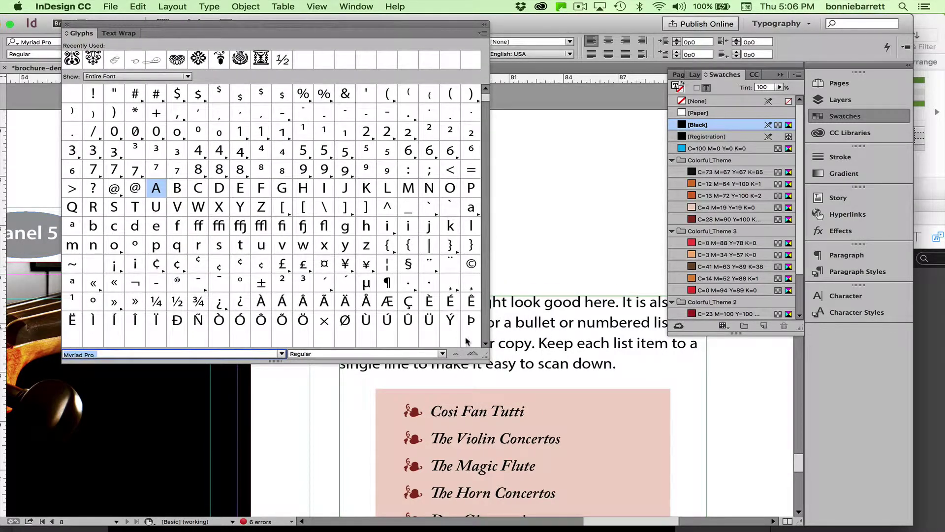
{"action": "left_click_drag", "start_coordinate": [482, 354], "coordinate": [655, 491]}
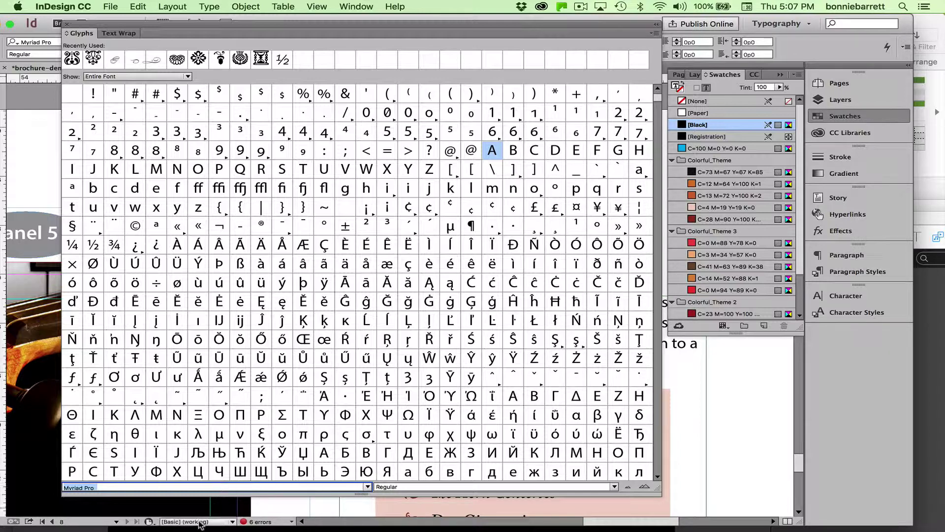
{"action": "left_click", "coordinate": [175, 77]}
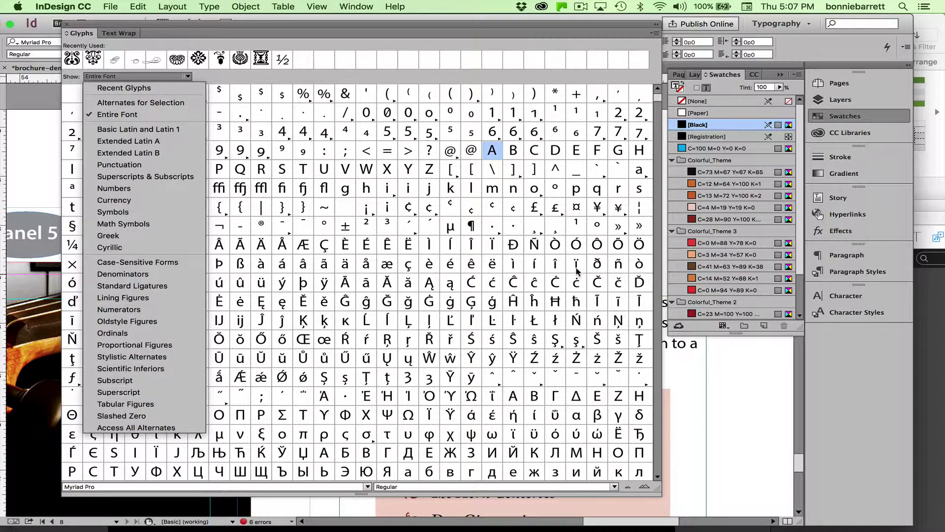
{"action": "left_click", "coordinate": [368, 487]}
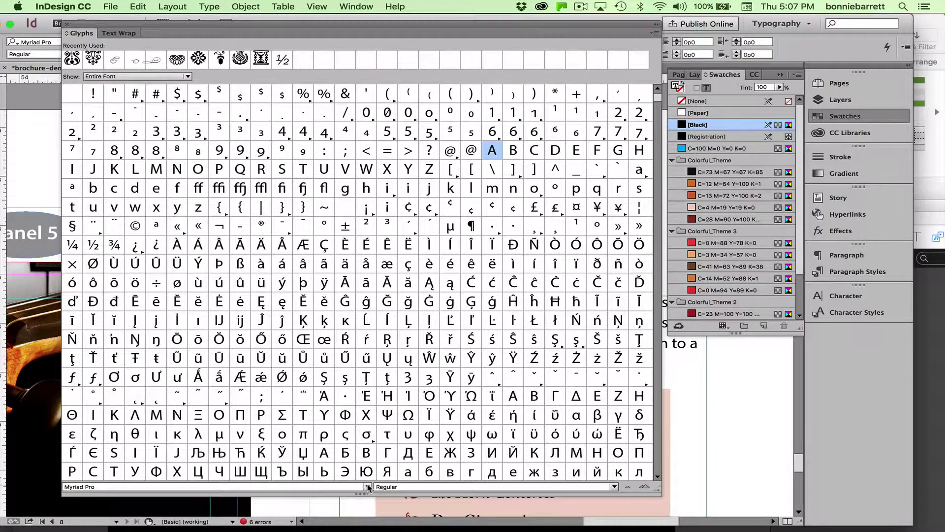
Switch the Glyphs panel to Adobe Caslon Pro and show only its Ornaments.
{"action": "left_click", "coordinate": [368, 488]}
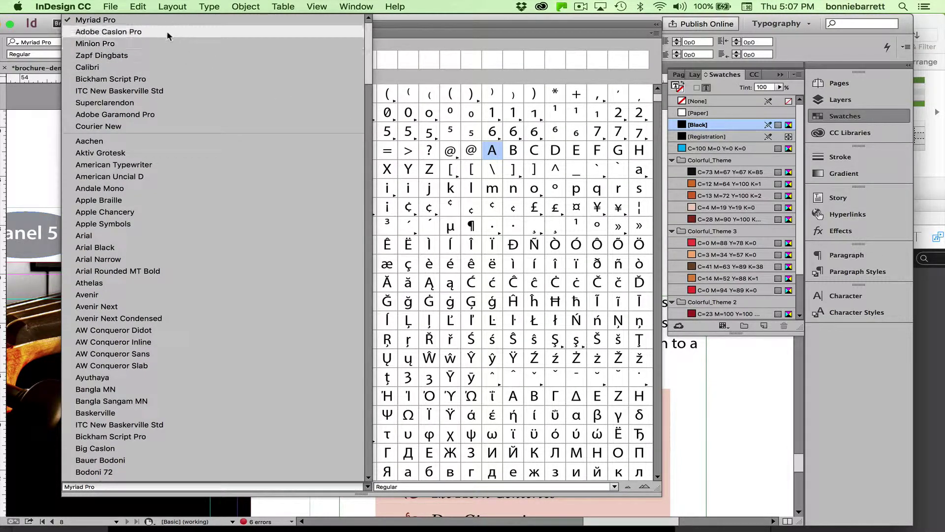
{"action": "left_click", "coordinate": [142, 33]}
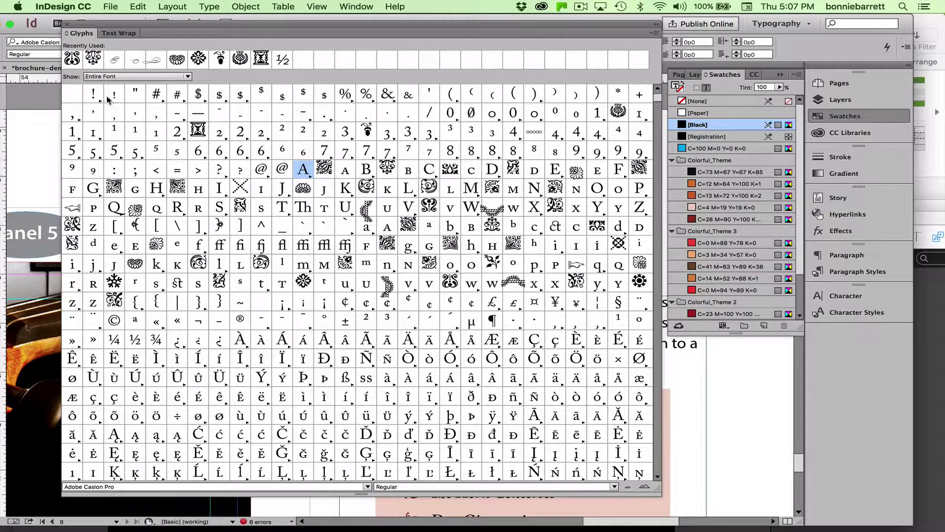
{"action": "left_click", "coordinate": [133, 78]}
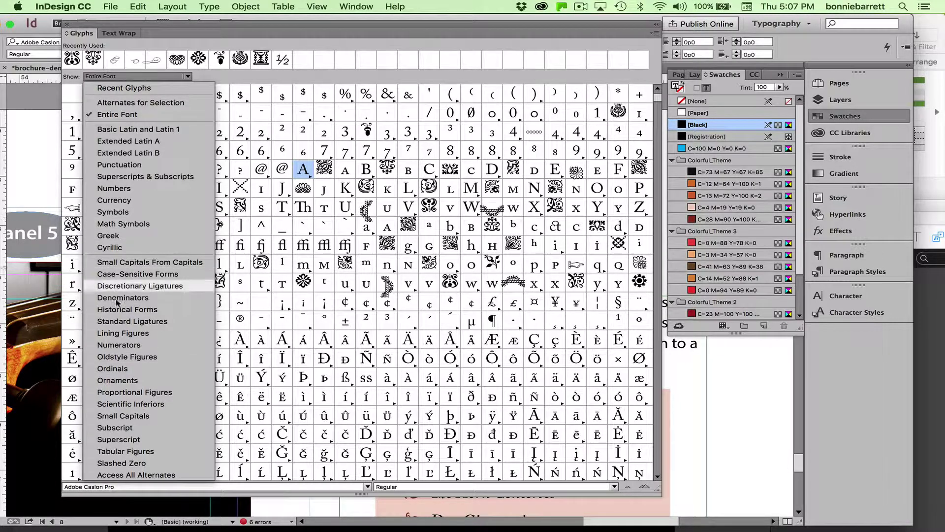
{"action": "left_click", "coordinate": [118, 381]}
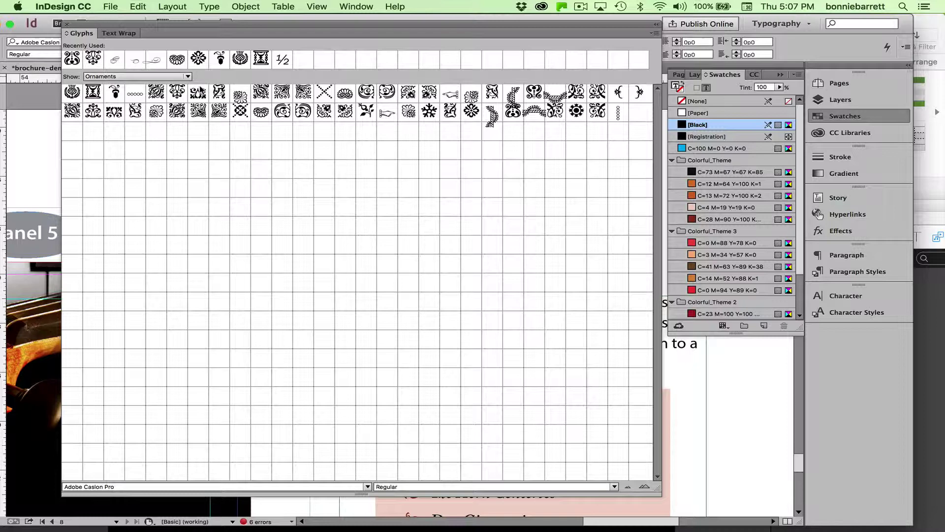
Browse the Entire Font and Greek sets in a larger panel, then return to Ornaments.
{"action": "left_click", "coordinate": [161, 78]}
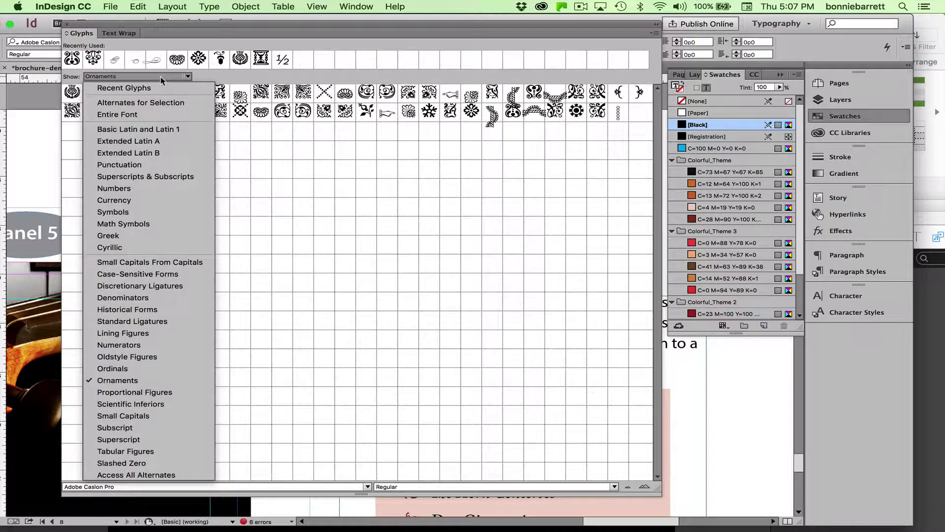
{"action": "left_click", "coordinate": [117, 114]}
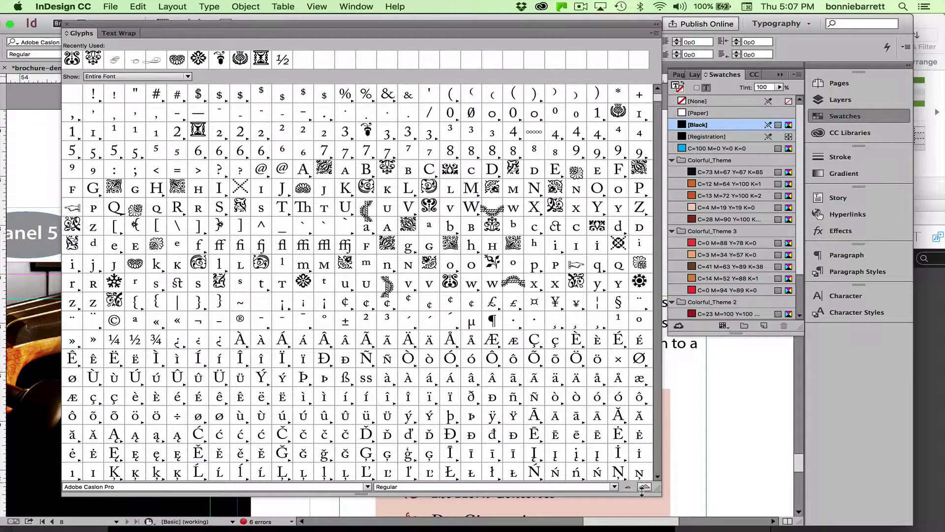
{"action": "left_click_drag", "start_coordinate": [662, 492], "coordinate": [837, 529]}
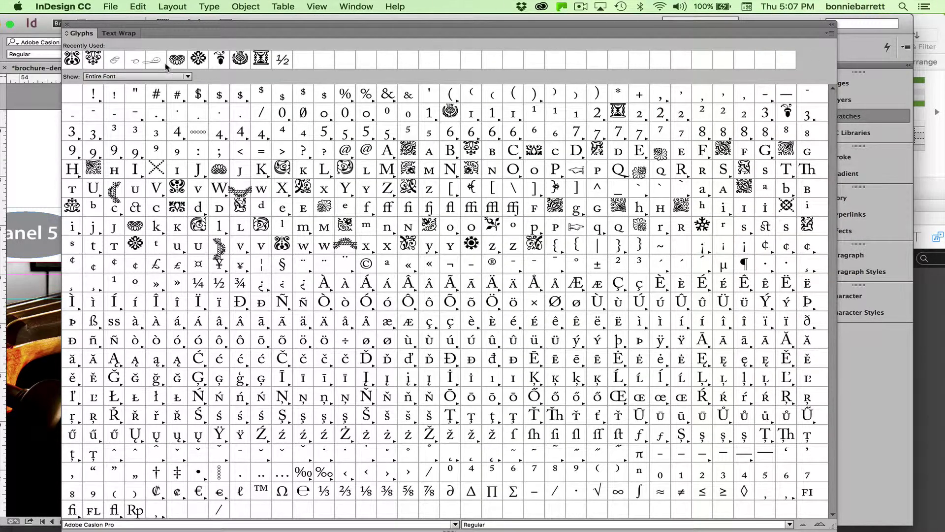
{"action": "left_click", "coordinate": [173, 77]}
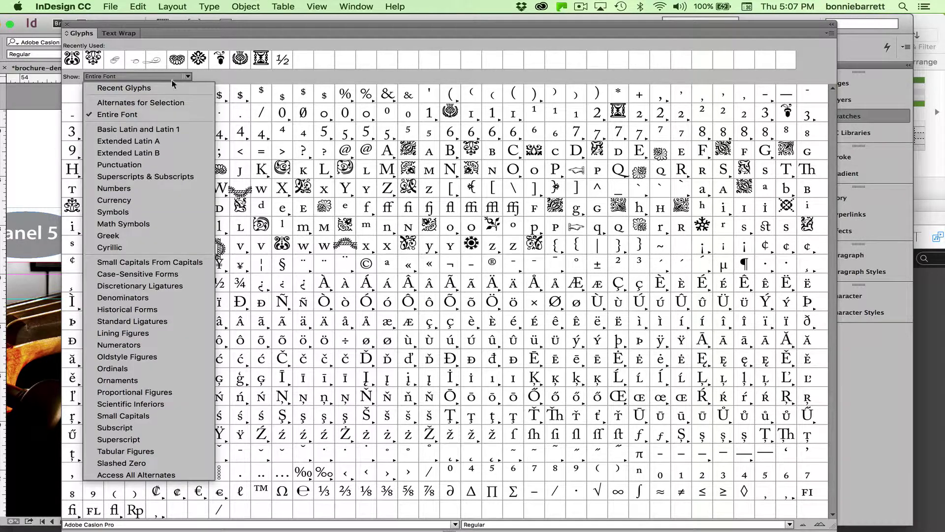
{"action": "left_click", "coordinate": [153, 241]}
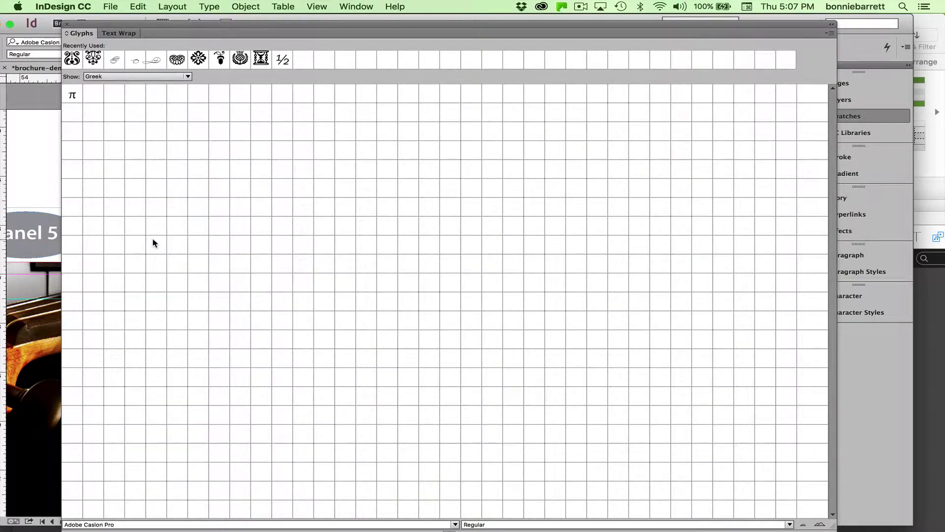
{"action": "left_click", "coordinate": [187, 77]}
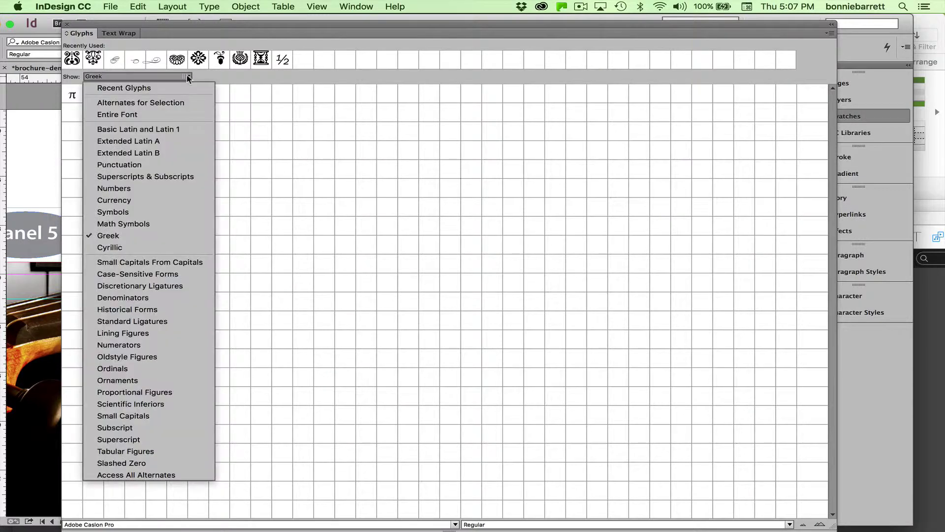
{"action": "left_click", "coordinate": [159, 382]}
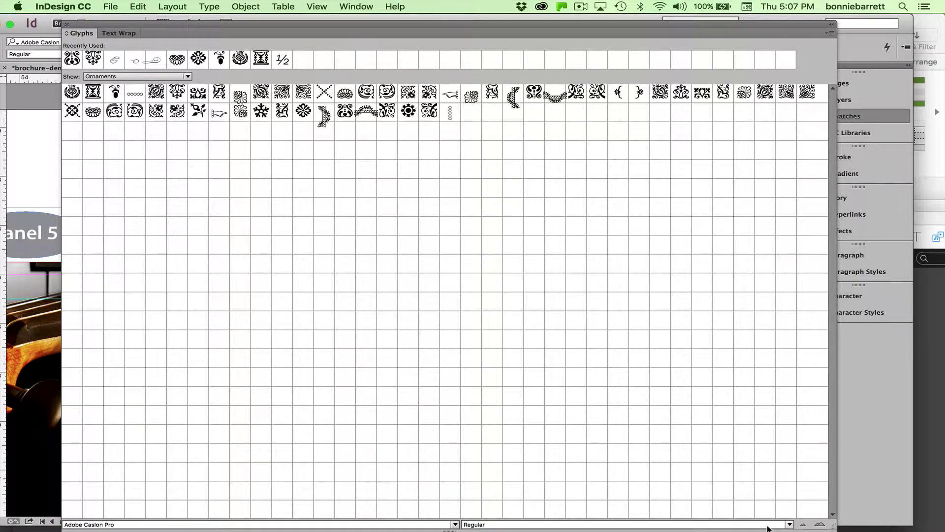
Switch the Glyphs panel to Adobe Caslon Pro Semibold Italic and show only its Swash set.
{"action": "left_click", "coordinate": [788, 525]}
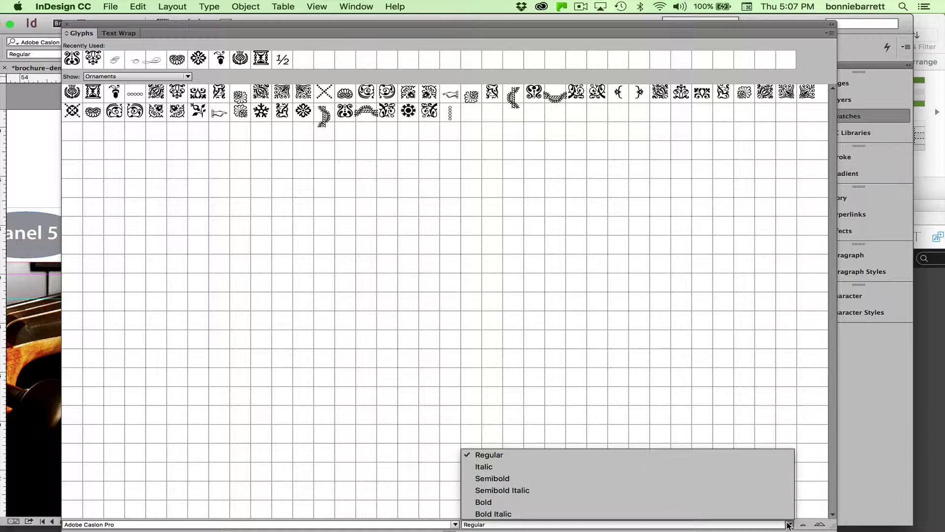
{"action": "left_click", "coordinate": [526, 490]}
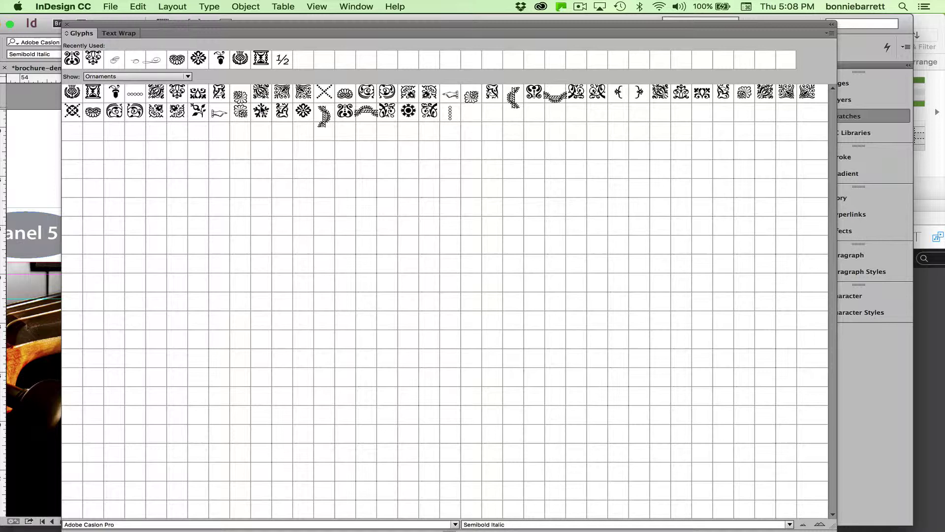
{"action": "left_click", "coordinate": [188, 77]}
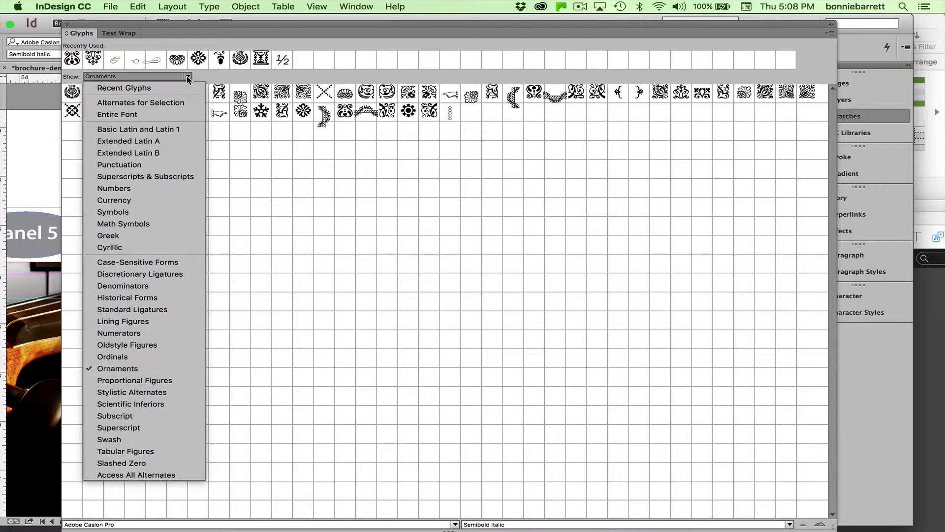
{"action": "left_click", "coordinate": [170, 116]}
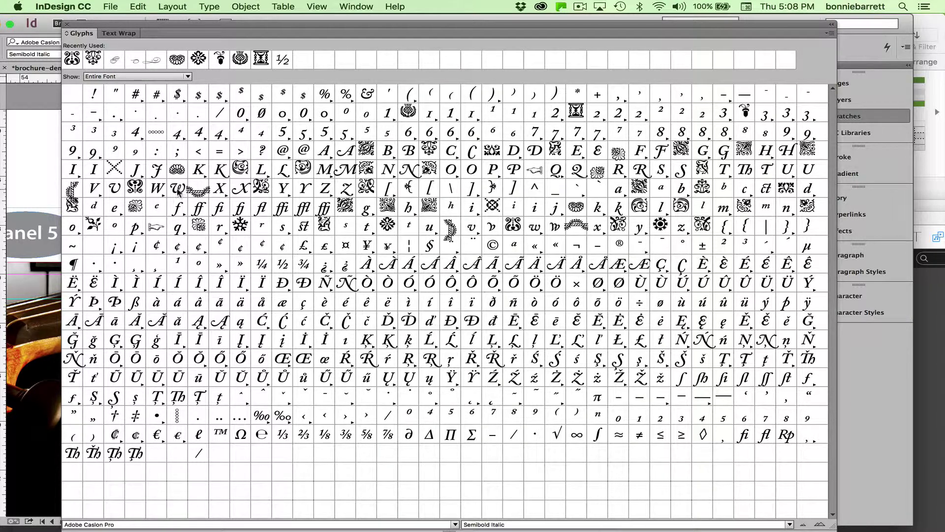
{"action": "left_click", "coordinate": [187, 77]}
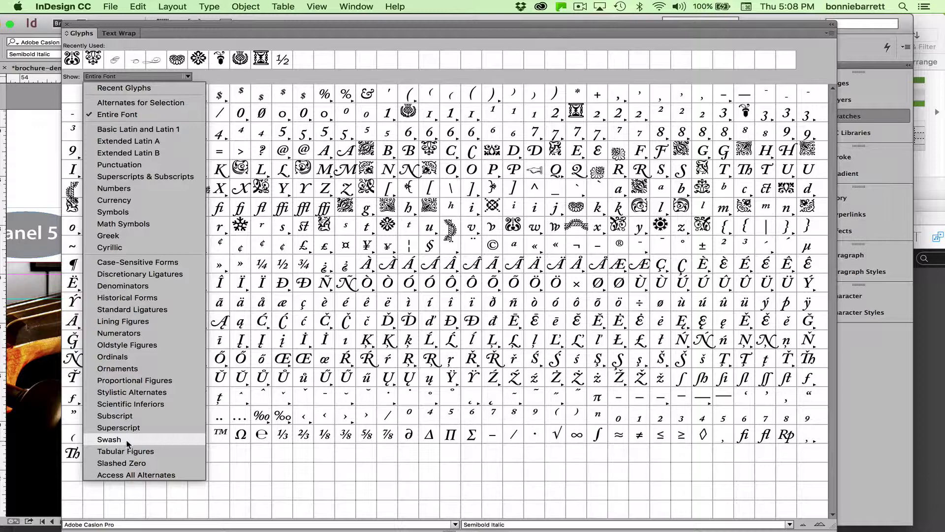
{"action": "left_click", "coordinate": [109, 439]}
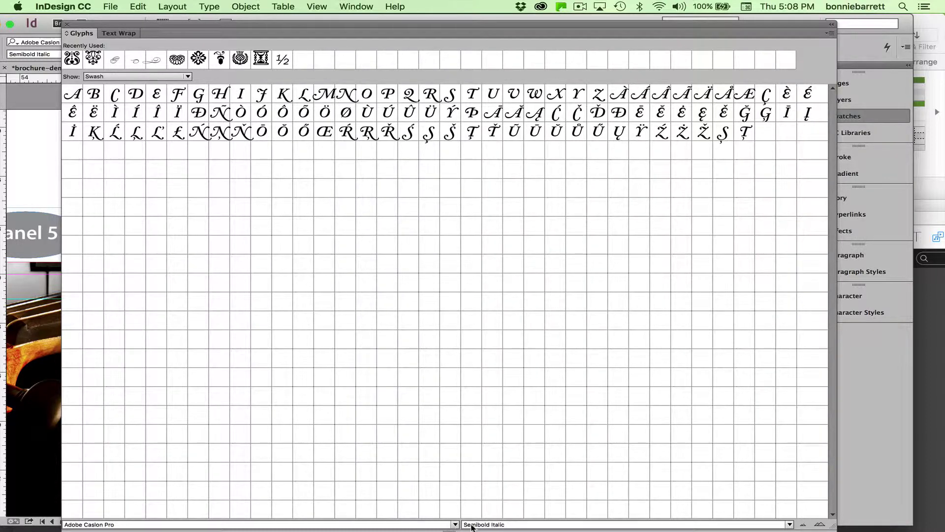
Switch the Glyphs panel to Warnock Pro Italic and show only its Swash glyphs.
{"action": "left_click", "coordinate": [455, 525]}
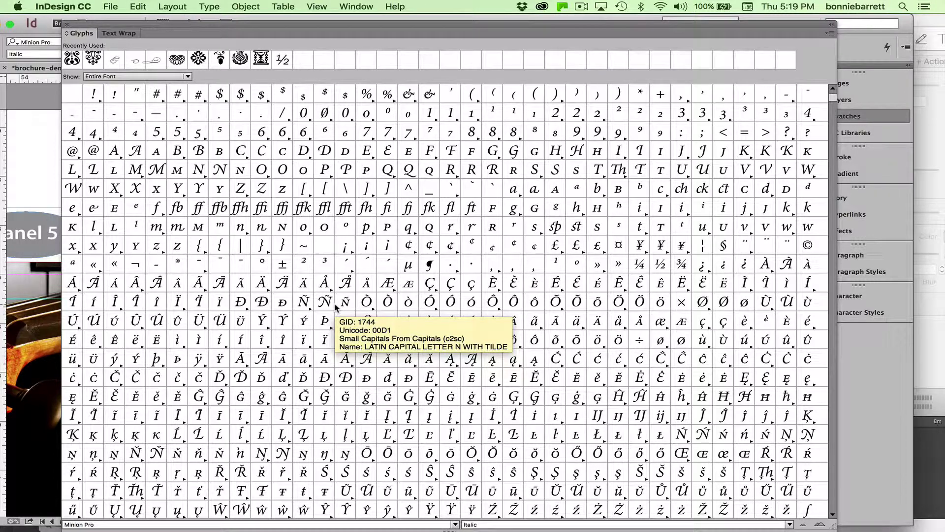
{"action": "left_click", "coordinate": [455, 524]}
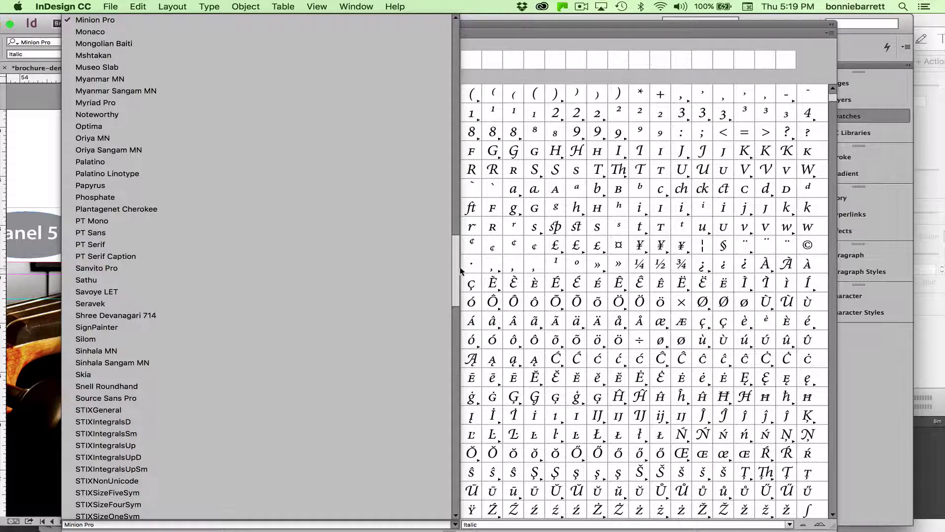
{"action": "left_click_drag", "start_coordinate": [456, 270], "coordinate": [449, 332]}
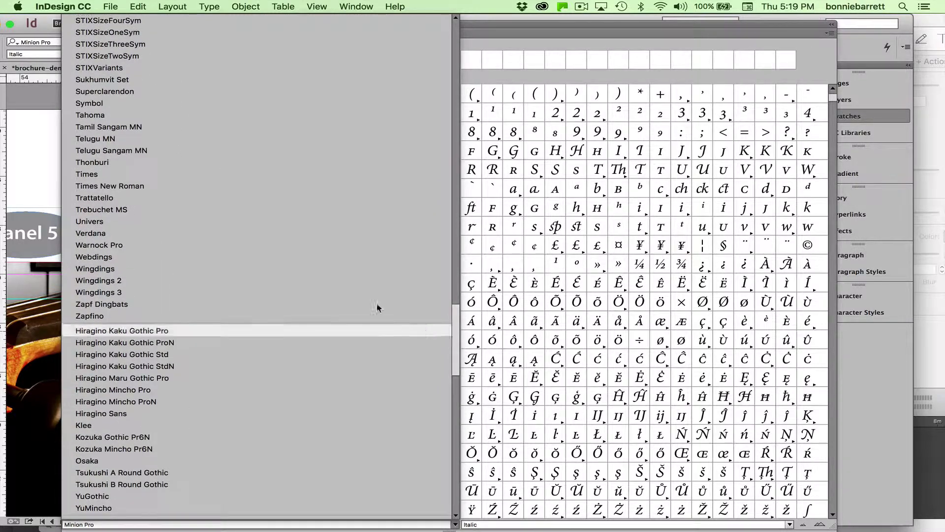
{"action": "left_click", "coordinate": [126, 249]}
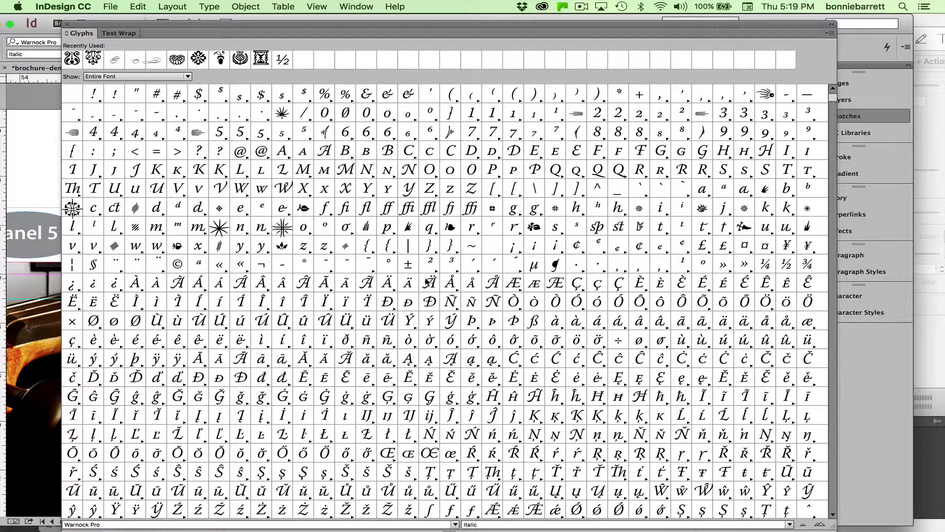
{"action": "left_click", "coordinate": [180, 78]}
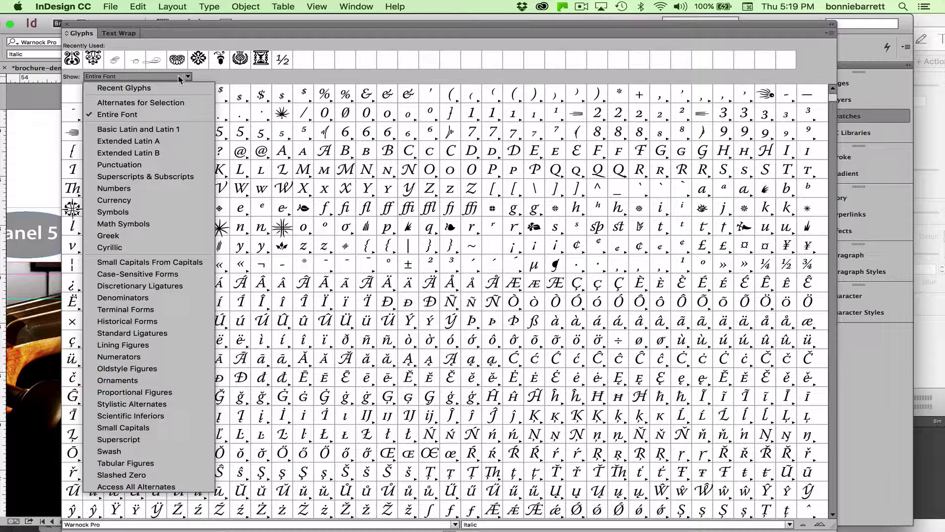
{"action": "left_click", "coordinate": [117, 452]}
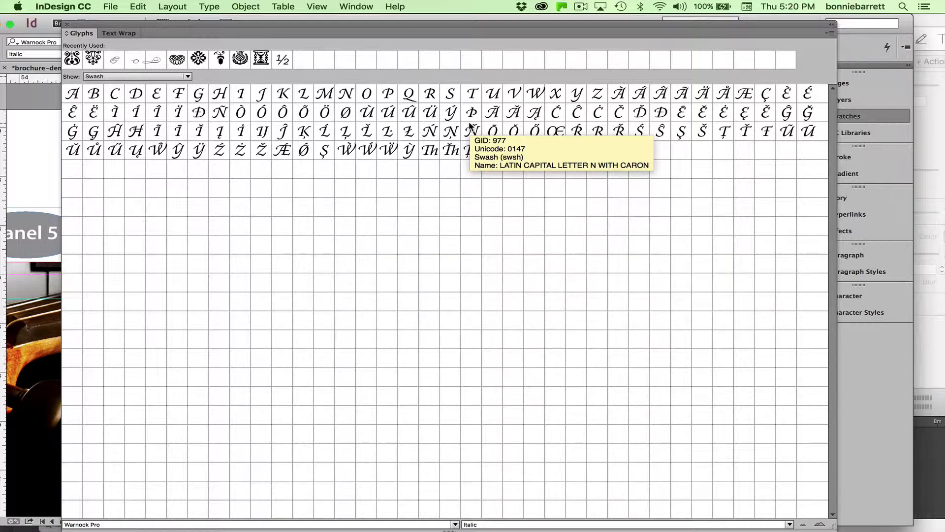
Close the Glyphs panel and place the insertion point between the drop cap A and 'drop'.
{"action": "left_click", "coordinate": [66, 25]}
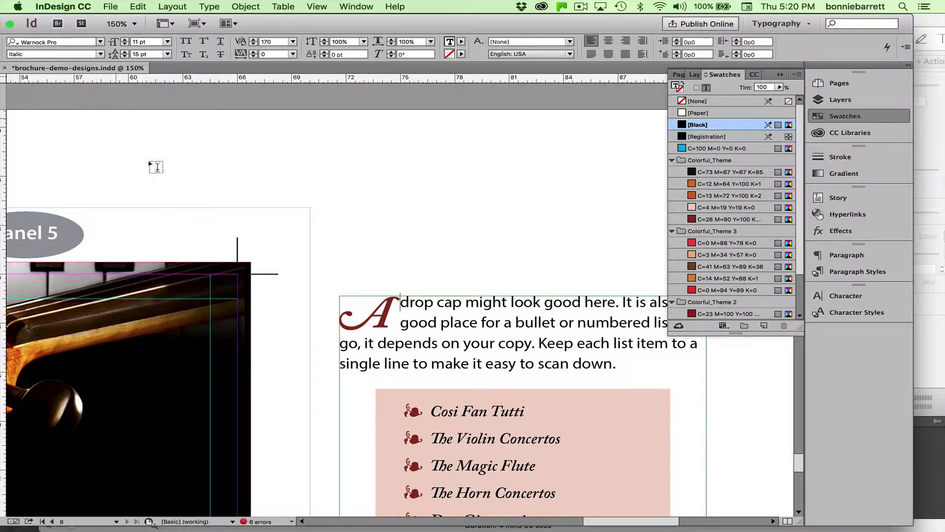
{"action": "left_click", "coordinate": [393, 306]}
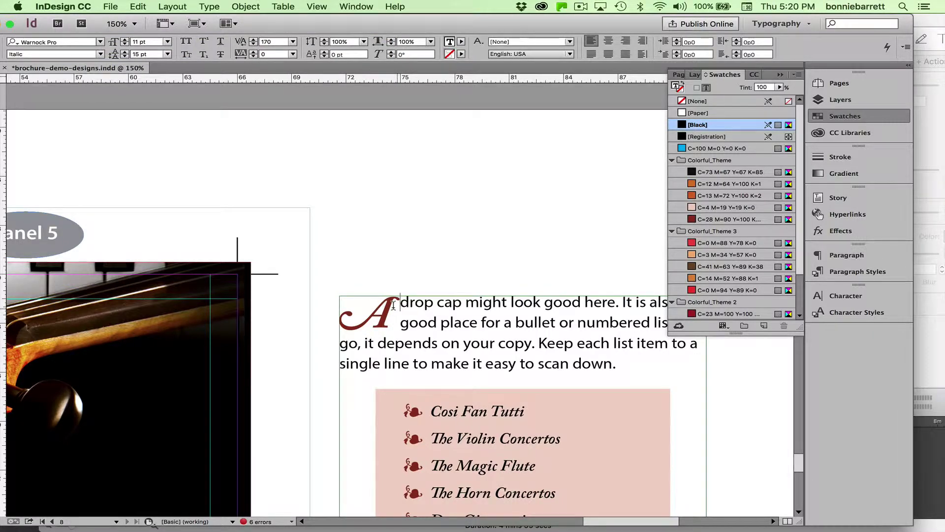